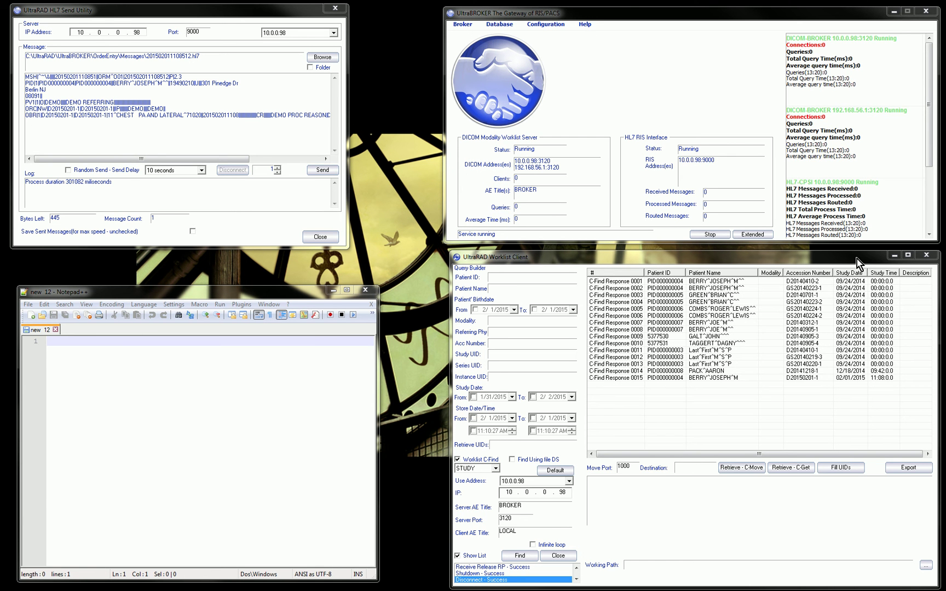
Centre the broker window and open its Configuration > Options dialog.
{"action": "left_click_drag", "start_coordinate": [696, 12], "coordinate": [475, 168]}
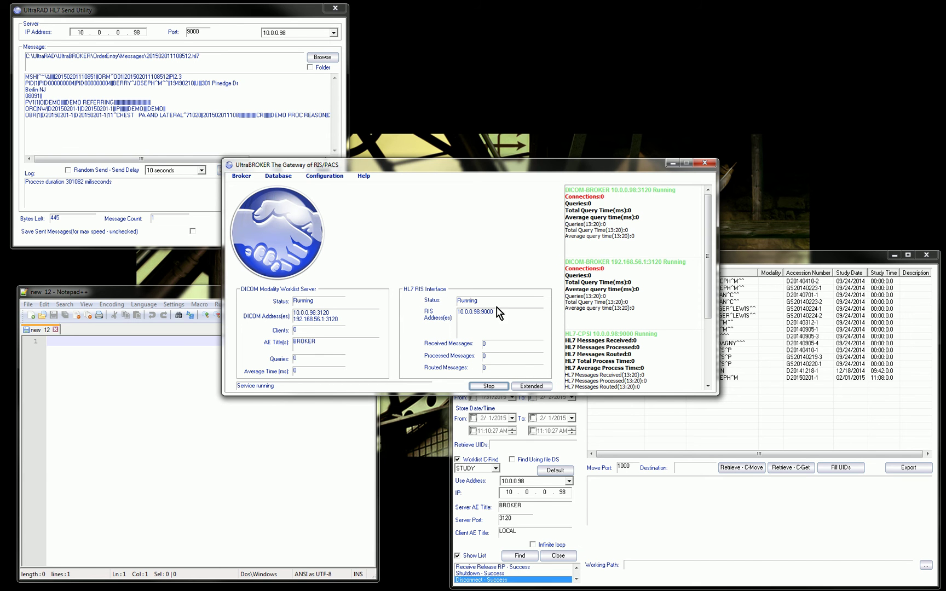
{"action": "left_click", "coordinate": [324, 177]}
{"action": "left_click", "coordinate": [334, 188]}
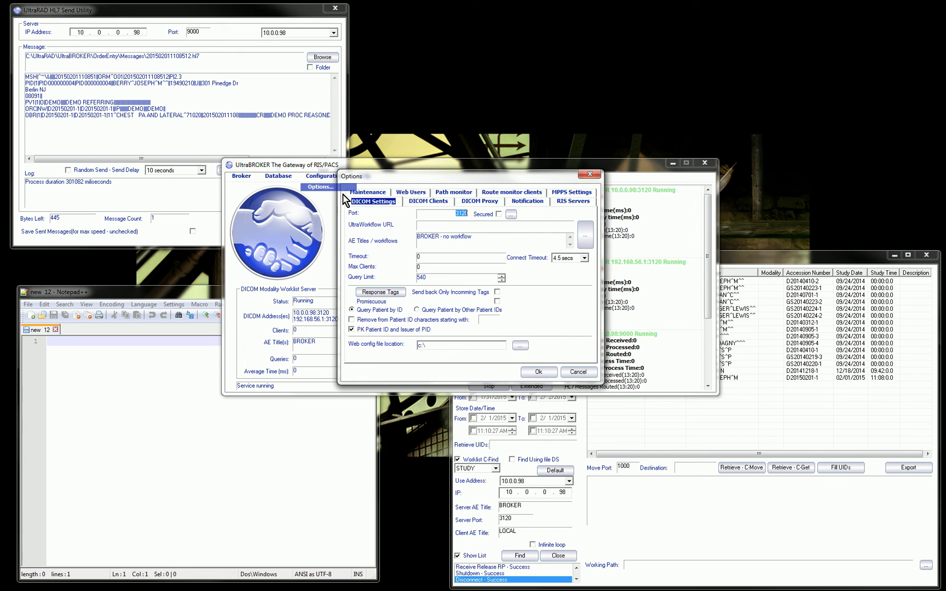
{"action": "left_click", "coordinate": [418, 224]}
{"action": "key", "text": "ctrl+a"}
Inspect the BROKER AE title's workflow options, leaving workflow processing off.
{"action": "left_click", "coordinate": [585, 235]}
{"action": "left_click", "coordinate": [523, 264]}
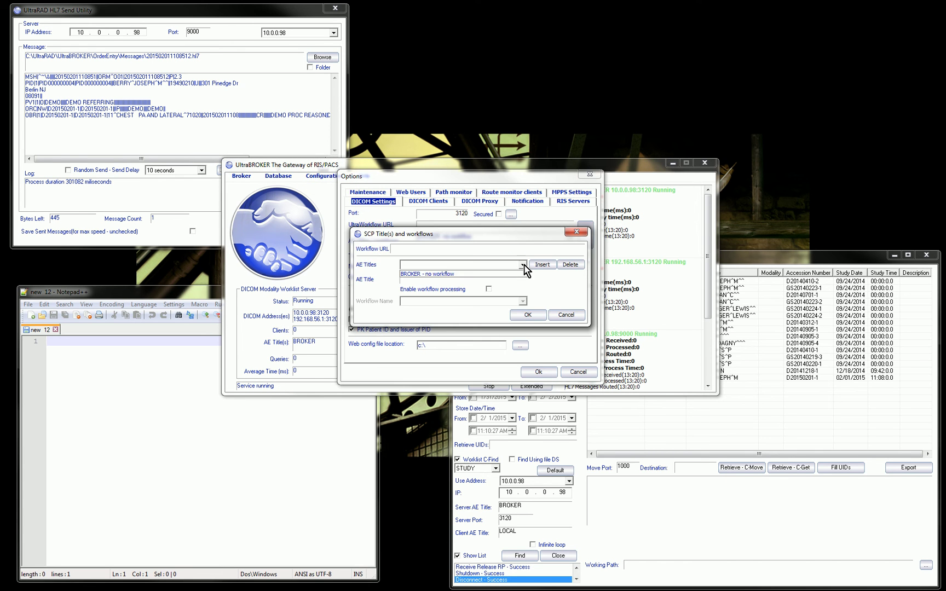
{"action": "left_click", "coordinate": [498, 275]}
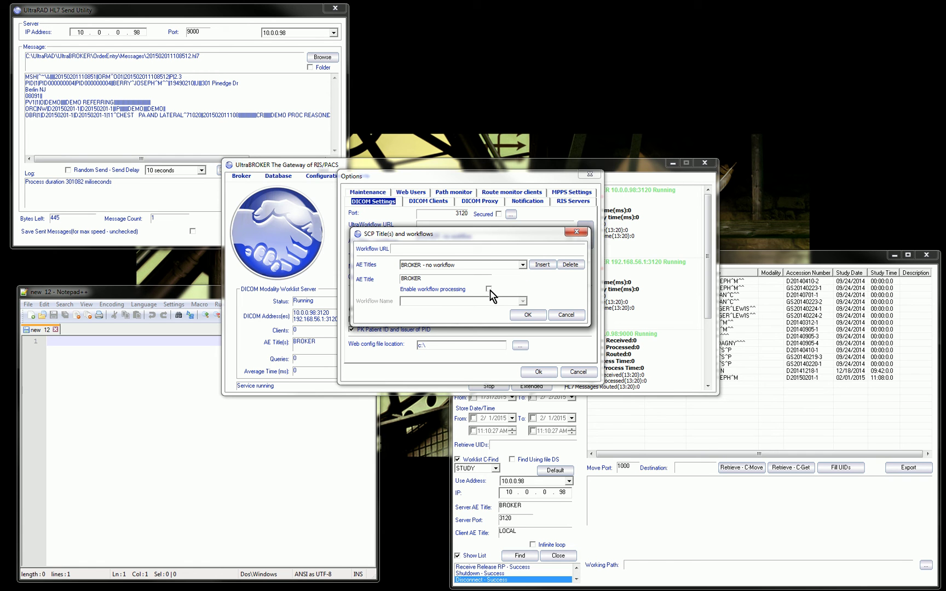
{"action": "left_click", "coordinate": [489, 289]}
{"action": "left_click", "coordinate": [523, 301]}
{"action": "left_click", "coordinate": [523, 301]}
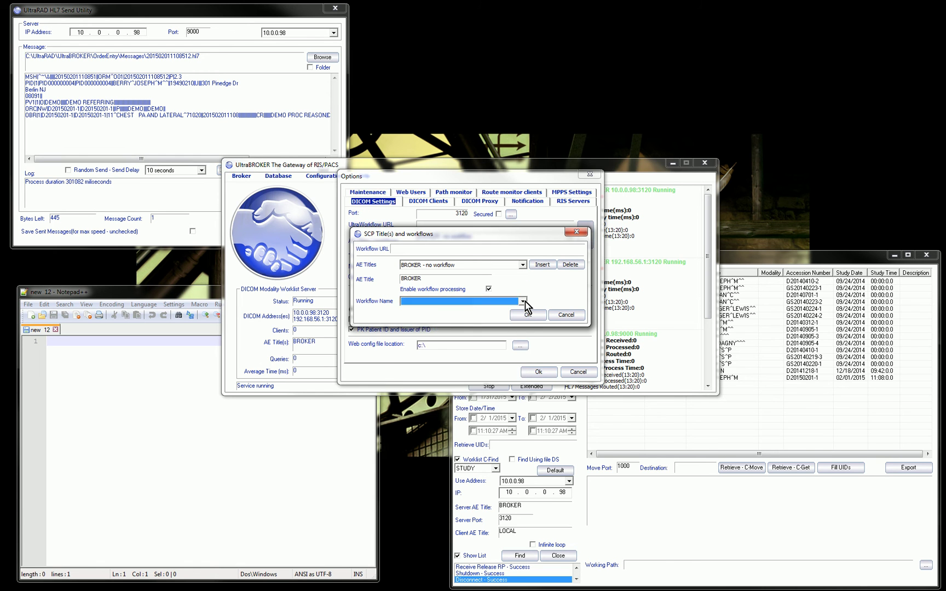
{"action": "left_click", "coordinate": [523, 301]}
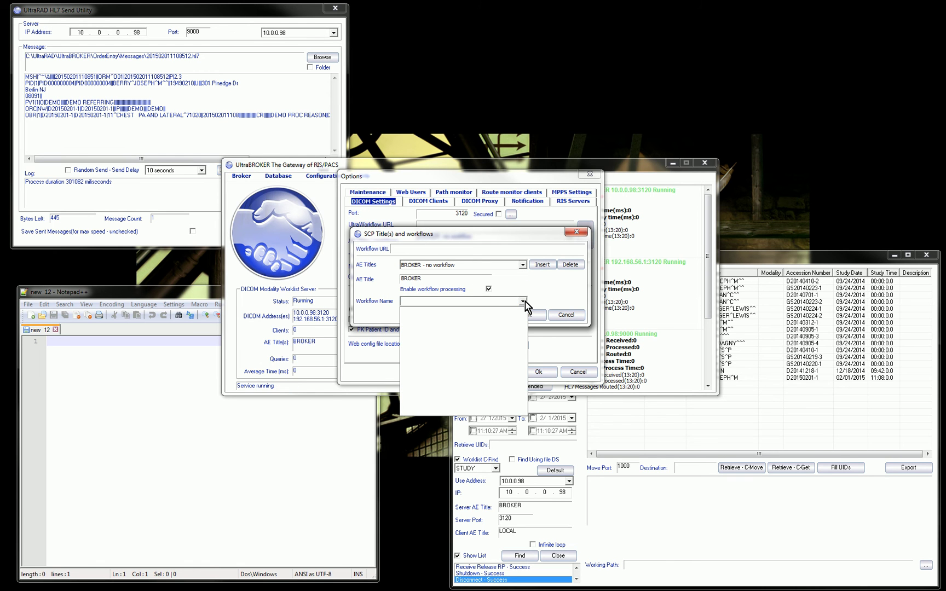
{"action": "left_click", "coordinate": [490, 290]}
{"action": "left_click", "coordinate": [490, 290]}
Review the AE title list, then cancel the editor and close Options unchanged.
{"action": "left_click", "coordinate": [523, 265]}
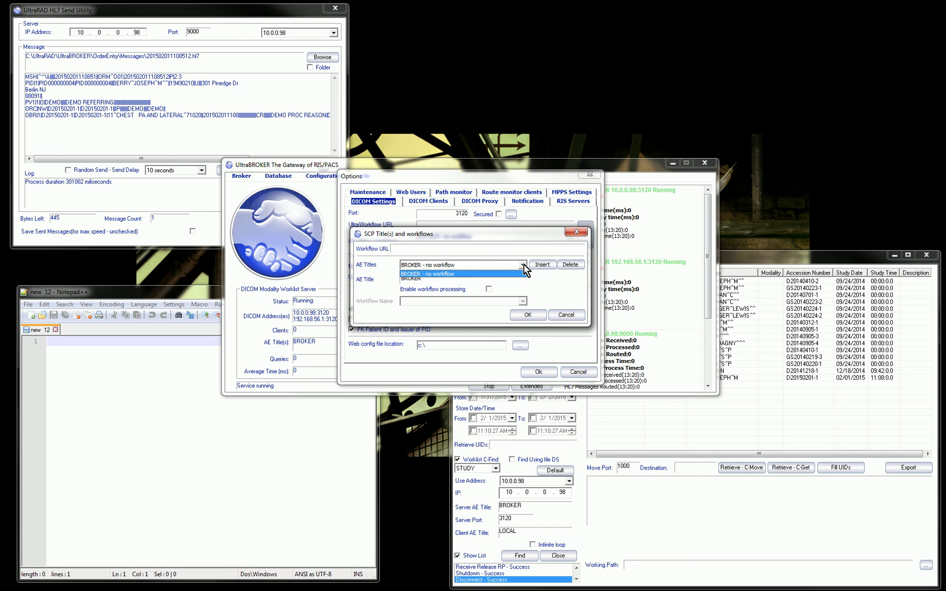
{"action": "left_click", "coordinate": [523, 265]}
{"action": "left_click", "coordinate": [524, 266]}
{"action": "left_click", "coordinate": [566, 315]}
{"action": "left_click", "coordinate": [566, 315]}
{"action": "key", "text": "Escape"}
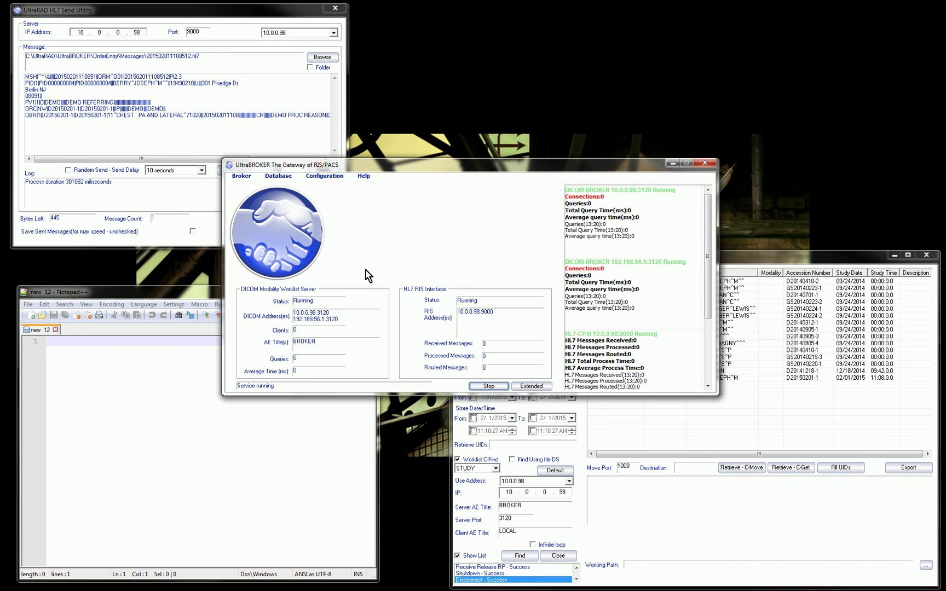
Scroll the ScheduleLookup procedure list and select the first patient's row.
{"action": "left_click_drag", "start_coordinate": [446, 169], "coordinate": [565, 17]}
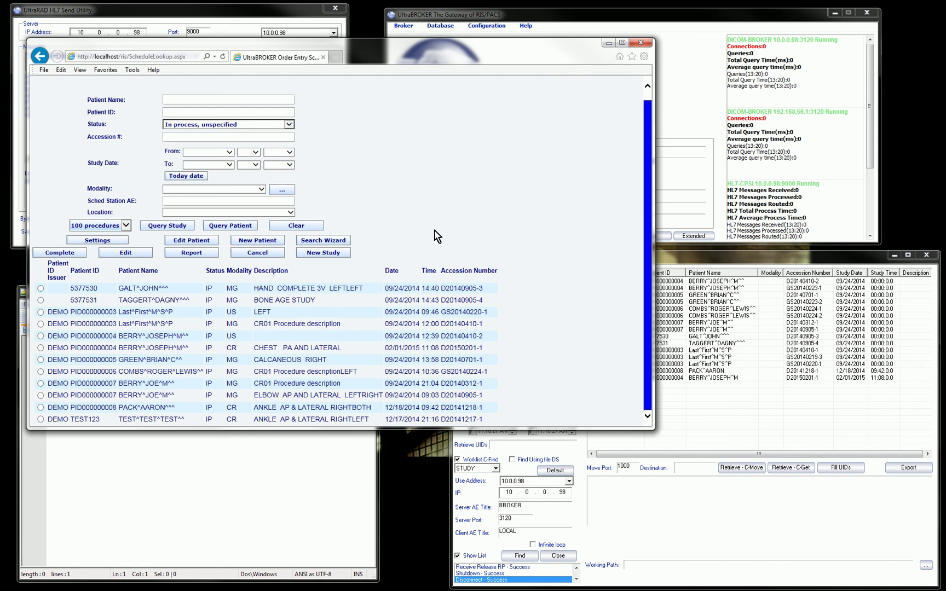
{"action": "scroll", "coordinate": [436, 234], "scroll_direction": "up", "scroll_amount": 1}
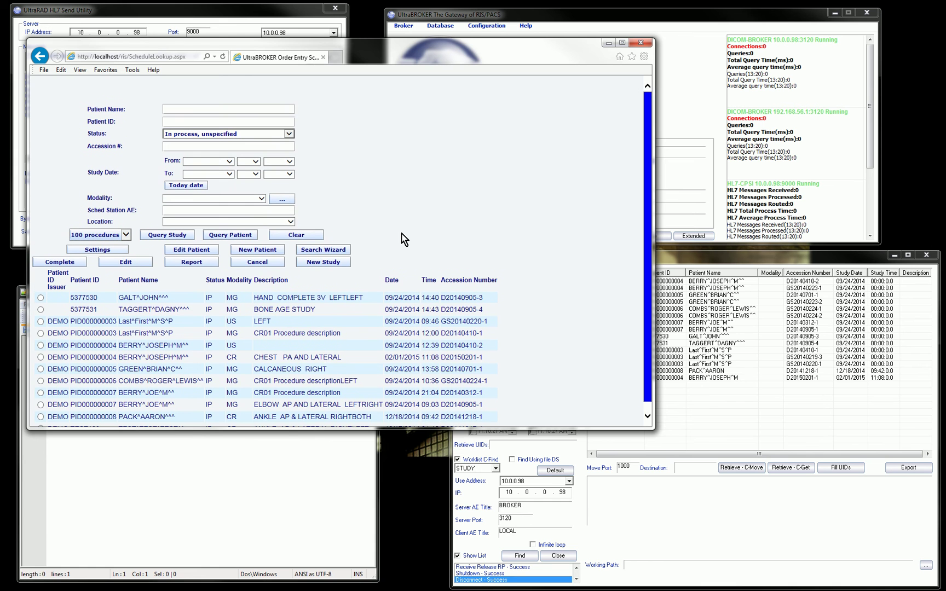
{"action": "scroll", "coordinate": [417, 242], "scroll_direction": "down", "scroll_amount": 1}
{"action": "scroll", "coordinate": [386, 213], "scroll_direction": "up", "scroll_amount": 1}
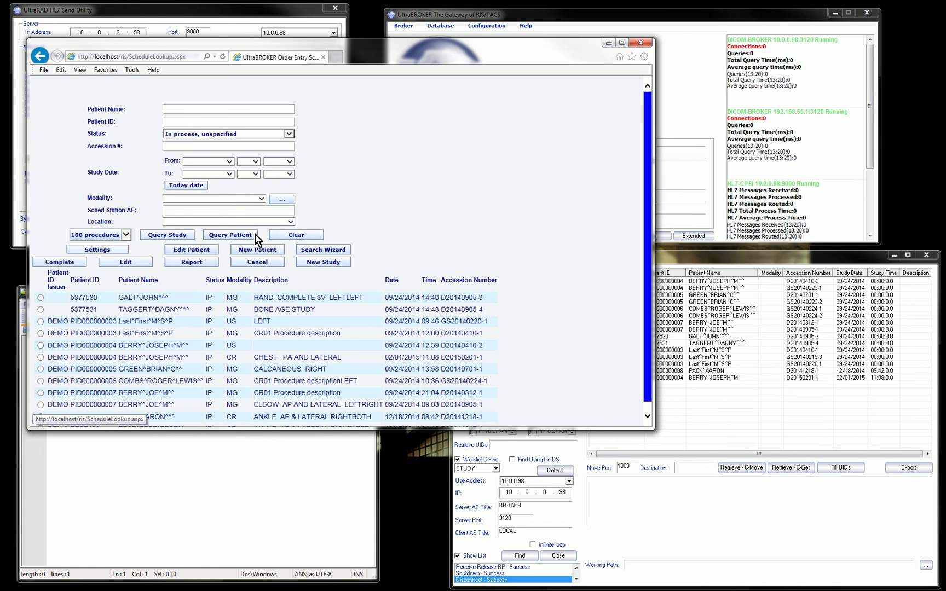
{"action": "left_click_drag", "start_coordinate": [384, 49], "coordinate": [417, 68]}
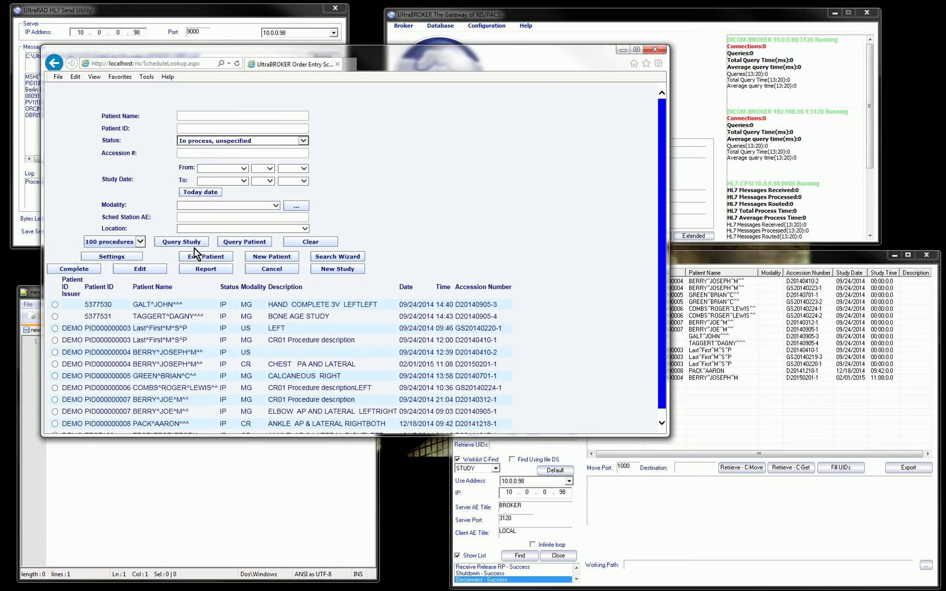
{"action": "scroll", "coordinate": [214, 353], "scroll_direction": "down", "scroll_amount": 1}
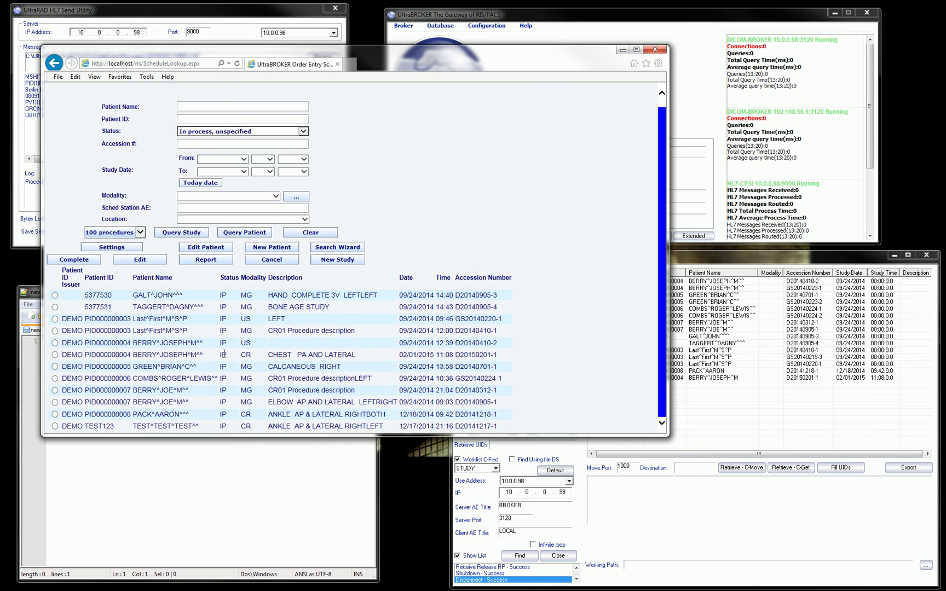
{"action": "left_click", "coordinate": [55, 296]}
{"action": "left_click_drag", "start_coordinate": [152, 295], "coordinate": [410, 295]}
{"action": "left_click", "coordinate": [96, 297]}
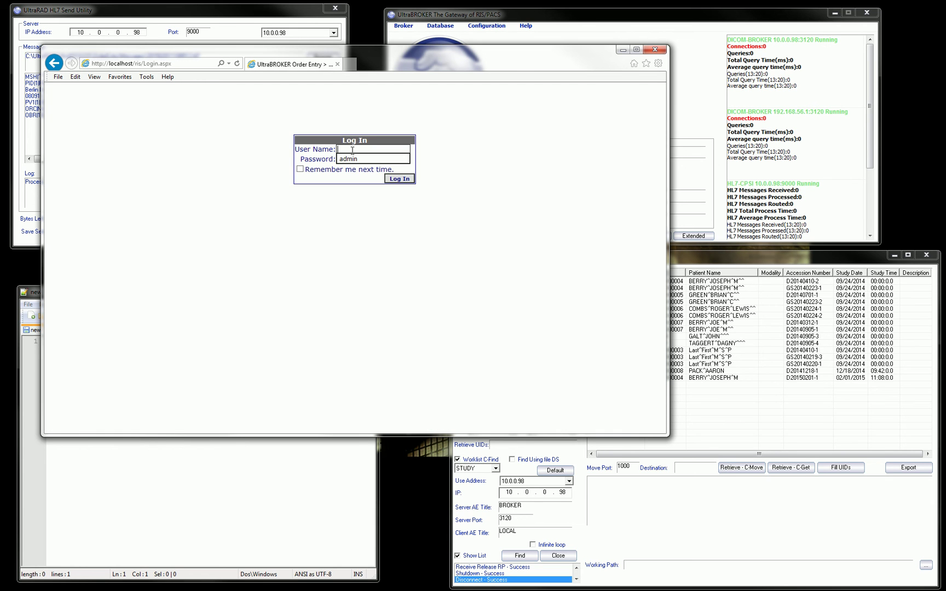
Sign in and start a New Study for the first patient.
{"action": "left_click", "coordinate": [400, 180]}
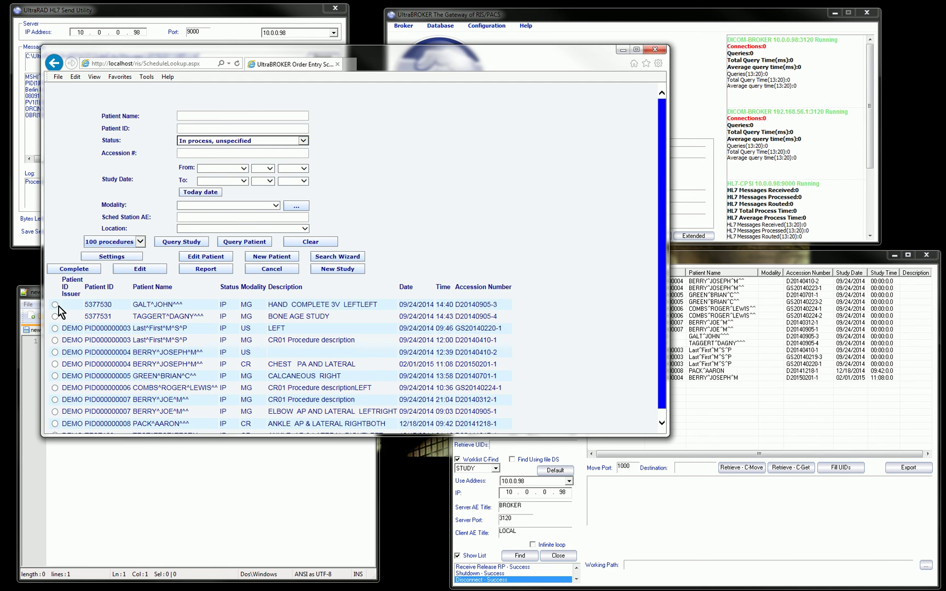
{"action": "left_click", "coordinate": [55, 304]}
{"action": "left_click", "coordinate": [337, 268]}
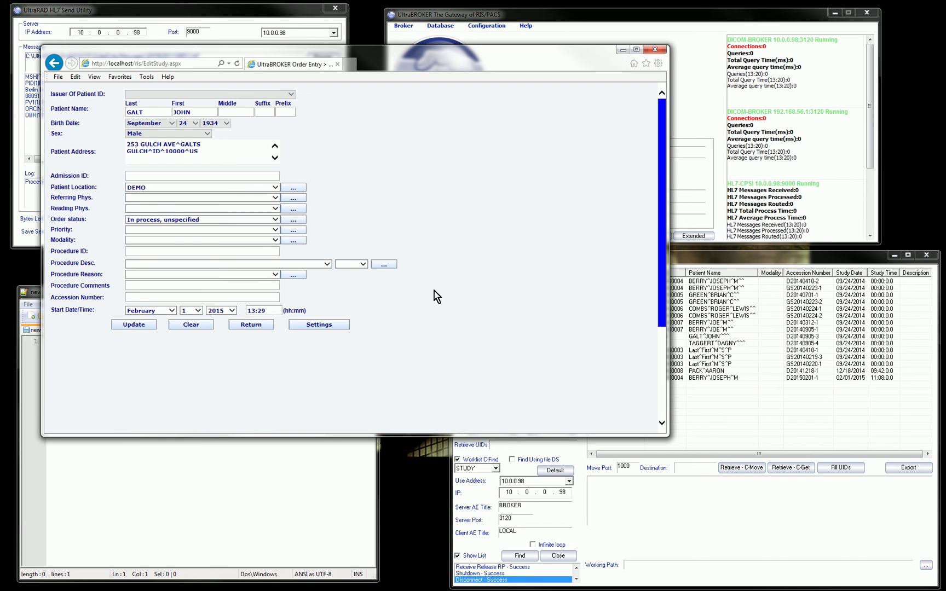
Set DEMO REFERRING, DEMO READING PHYS, Priority Routine, Modality Computed Radiography, and save the order.
{"action": "left_click", "coordinate": [275, 198]}
{"action": "left_click", "coordinate": [264, 204]}
{"action": "left_click", "coordinate": [274, 209]}
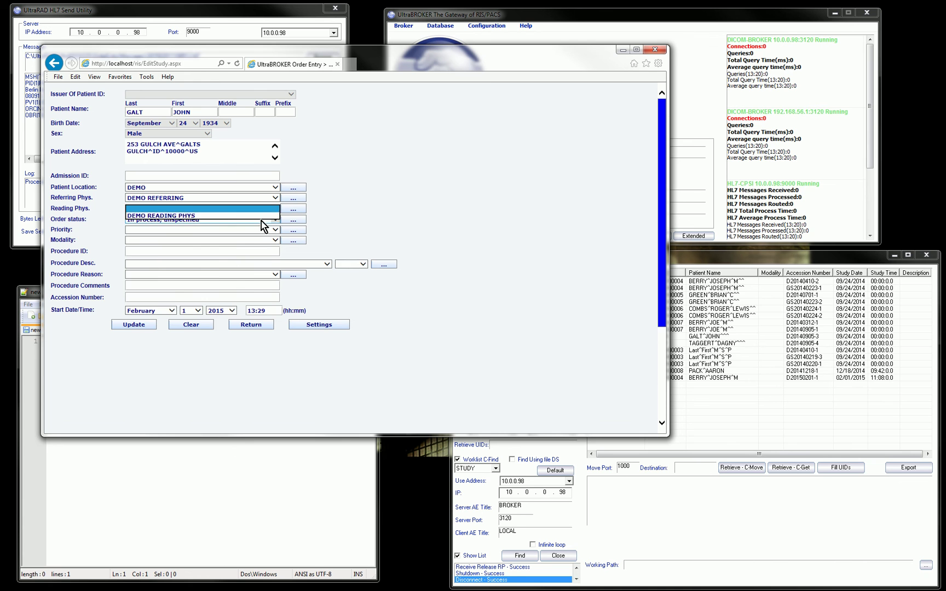
{"action": "left_click", "coordinate": [266, 217]}
{"action": "left_click", "coordinate": [274, 230]}
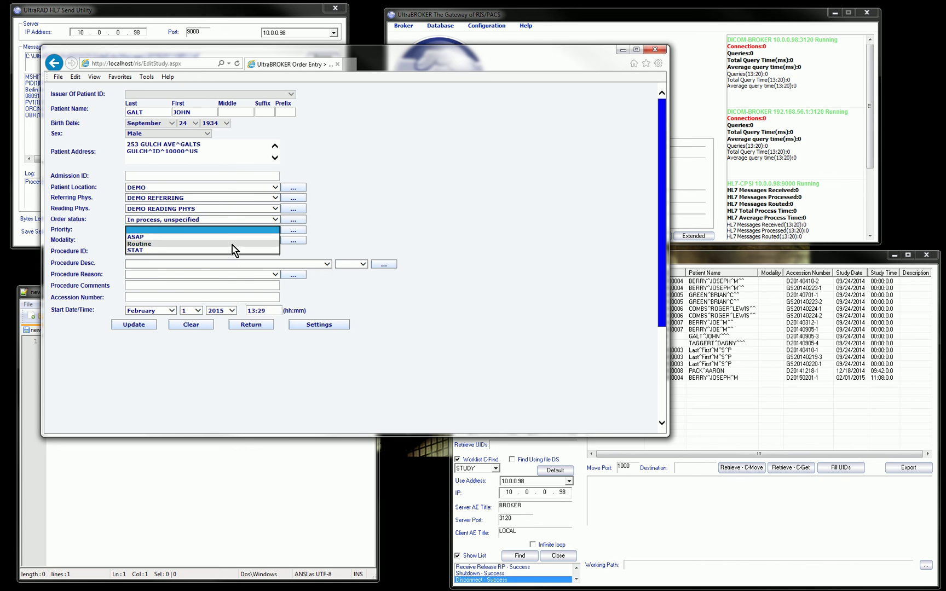
{"action": "left_click", "coordinate": [235, 244]}
{"action": "left_click", "coordinate": [223, 241]}
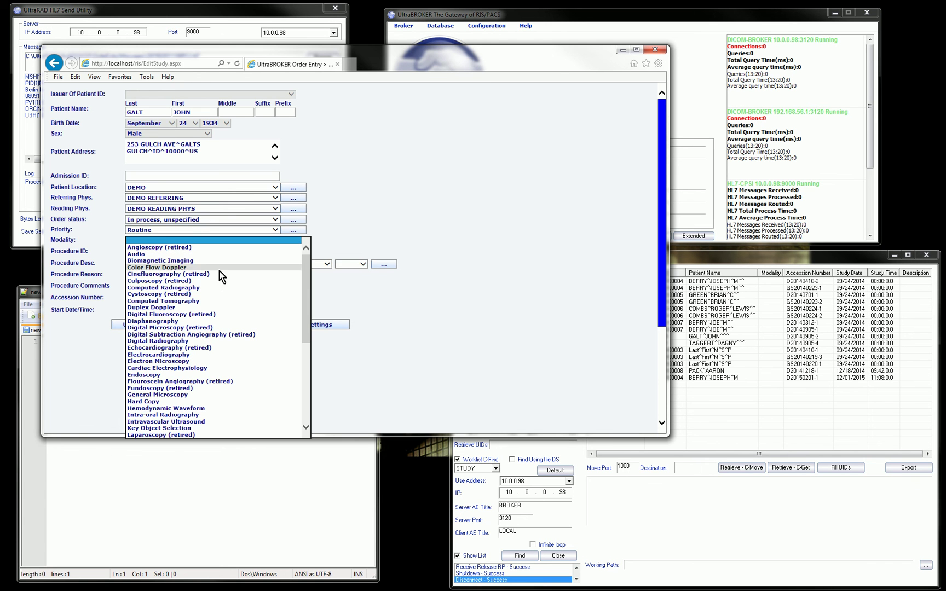
{"action": "left_click", "coordinate": [204, 301]}
{"action": "left_click", "coordinate": [244, 240]}
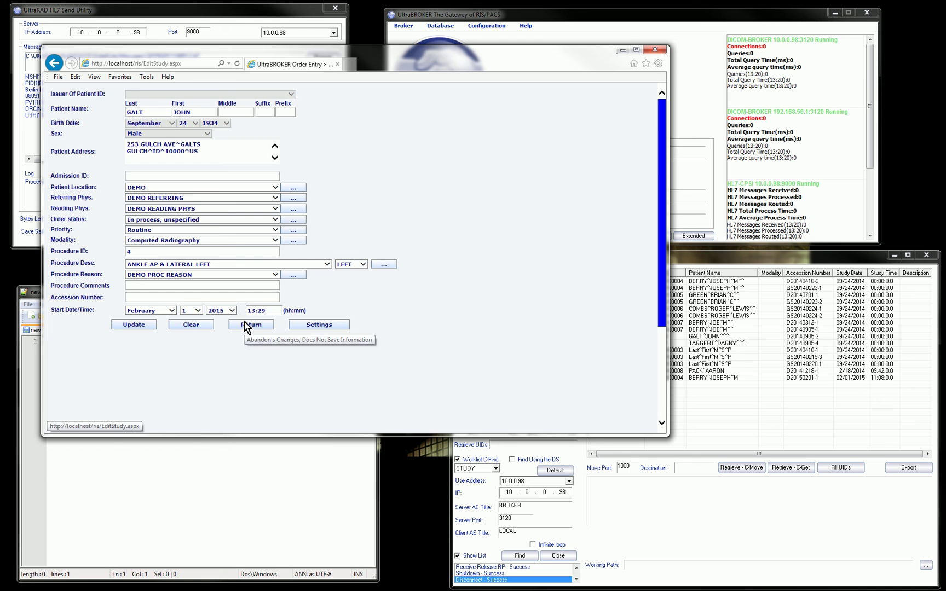
{"action": "left_click", "coordinate": [136, 326]}
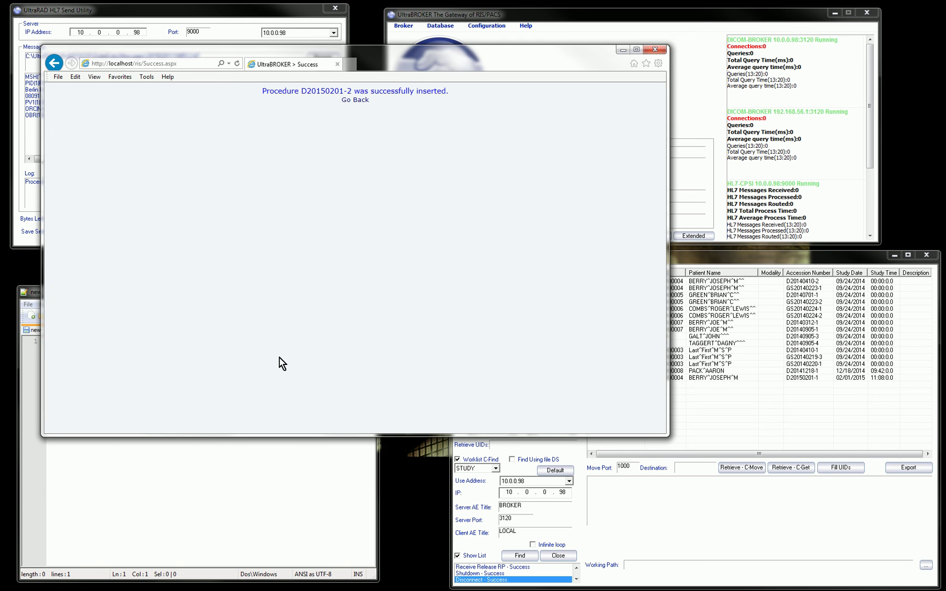
Verify the new ankle order dated 02/01/2015 13:29 in the procedure list, then minimize the browser.
{"action": "left_click", "coordinate": [355, 101]}
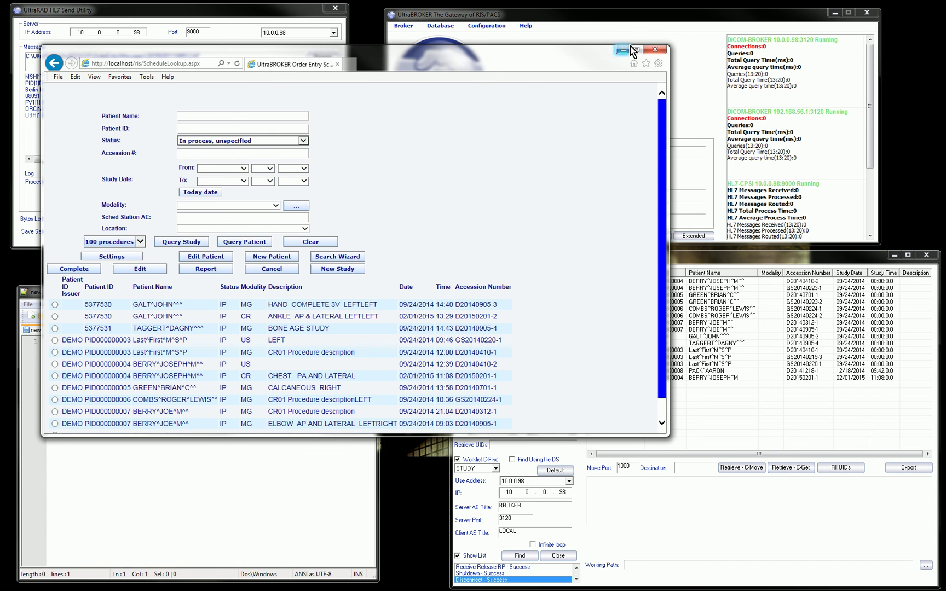
{"action": "scroll", "coordinate": [196, 304], "scroll_direction": "down", "scroll_amount": 1}
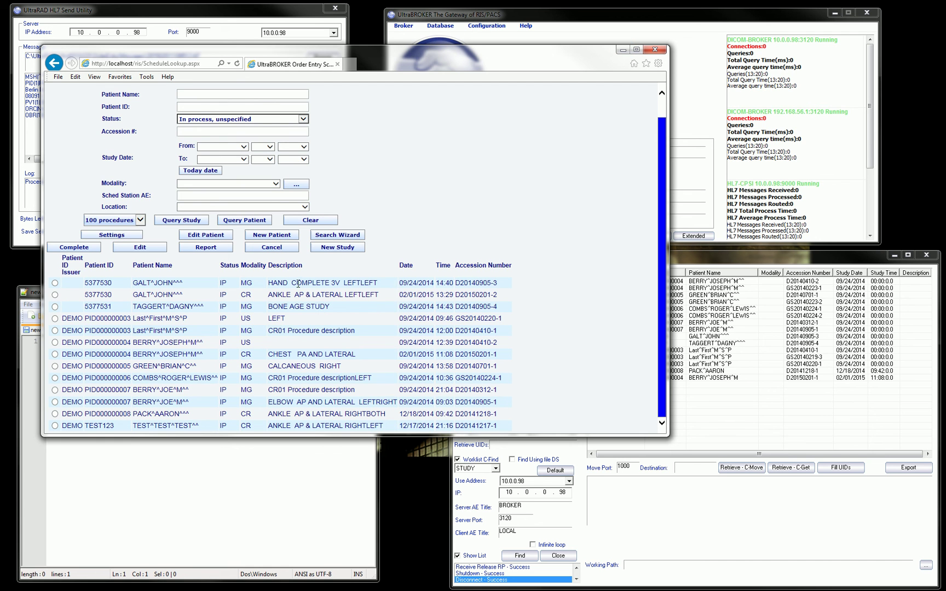
{"action": "left_click_drag", "start_coordinate": [399, 296], "coordinate": [497, 295]}
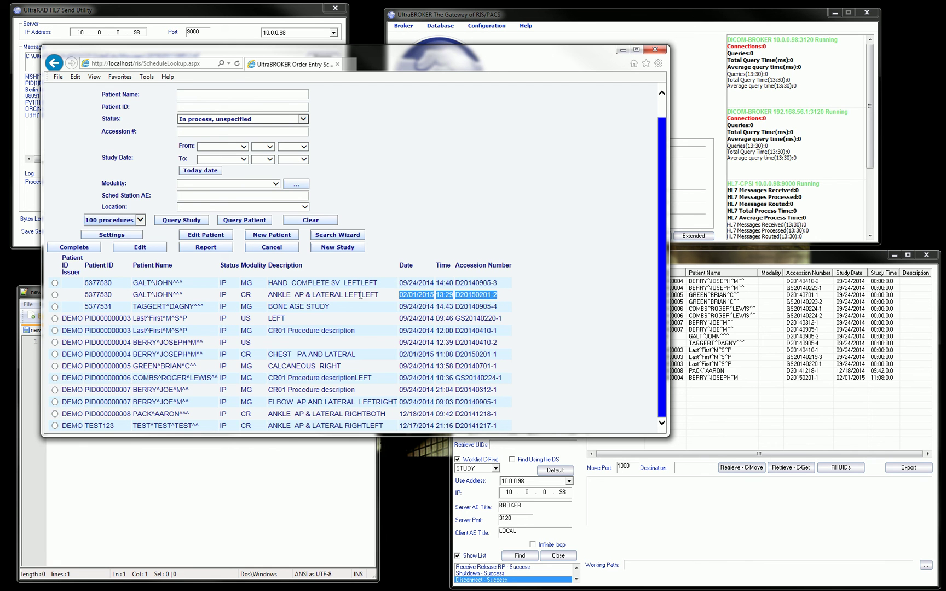
{"action": "left_click_drag", "start_coordinate": [361, 295], "coordinate": [132, 296]}
{"action": "left_click", "coordinate": [609, 147]}
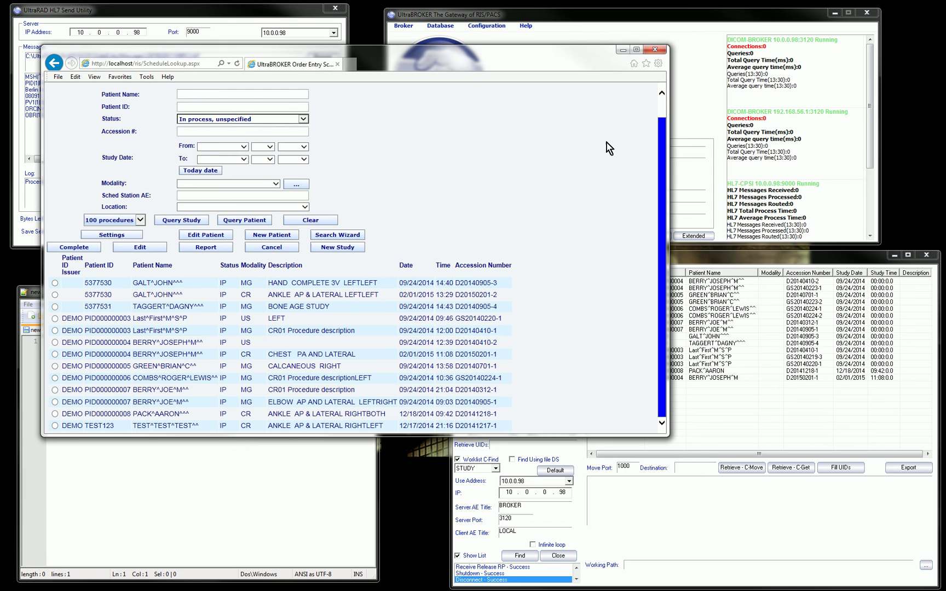
{"action": "left_click", "coordinate": [622, 50]}
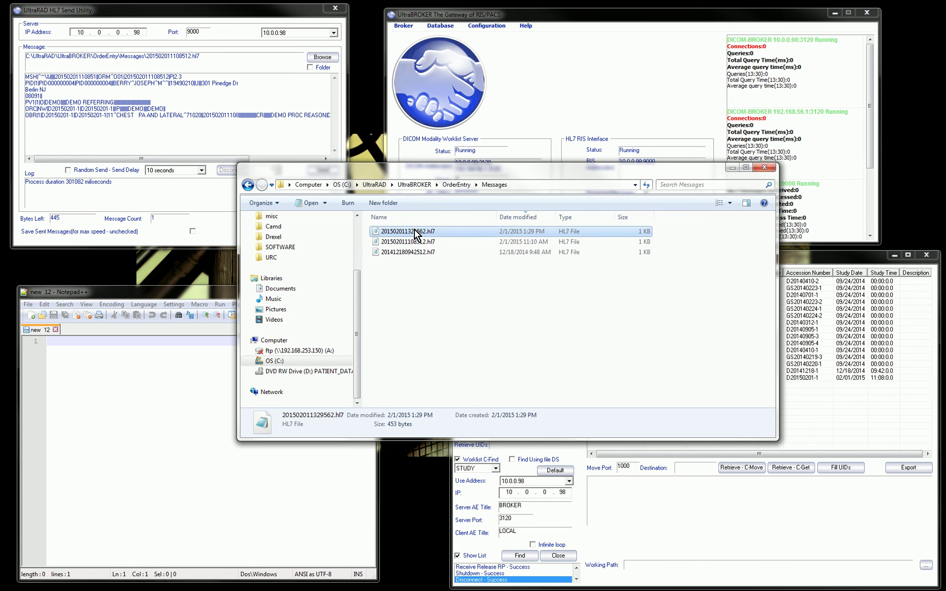
Open 201502011329562.hl7 in Notepad++, put the OBR segment on its own line, and widen the editor.
{"action": "right_click", "coordinate": [422, 237]}
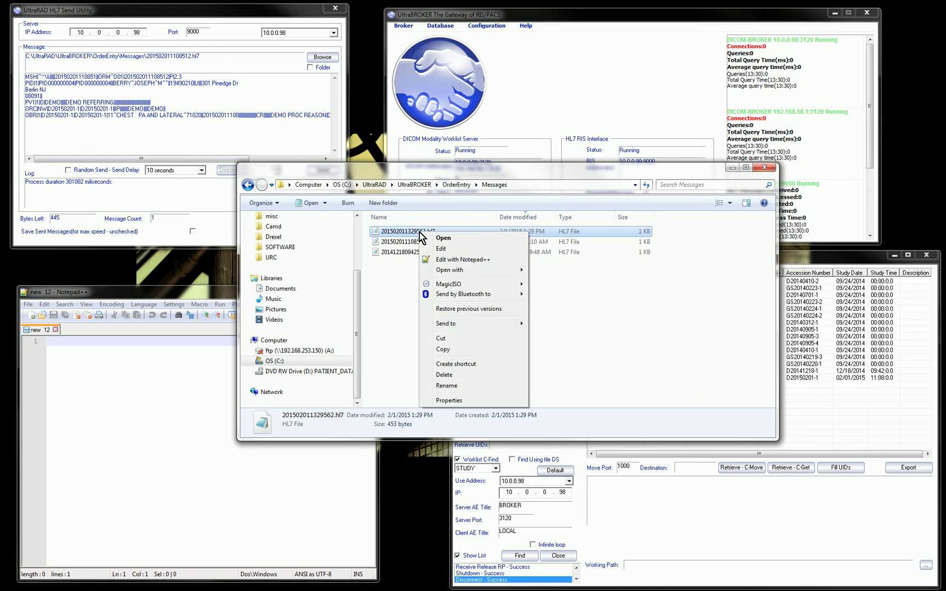
{"action": "left_click", "coordinate": [462, 260]}
{"action": "left_click", "coordinate": [168, 426]}
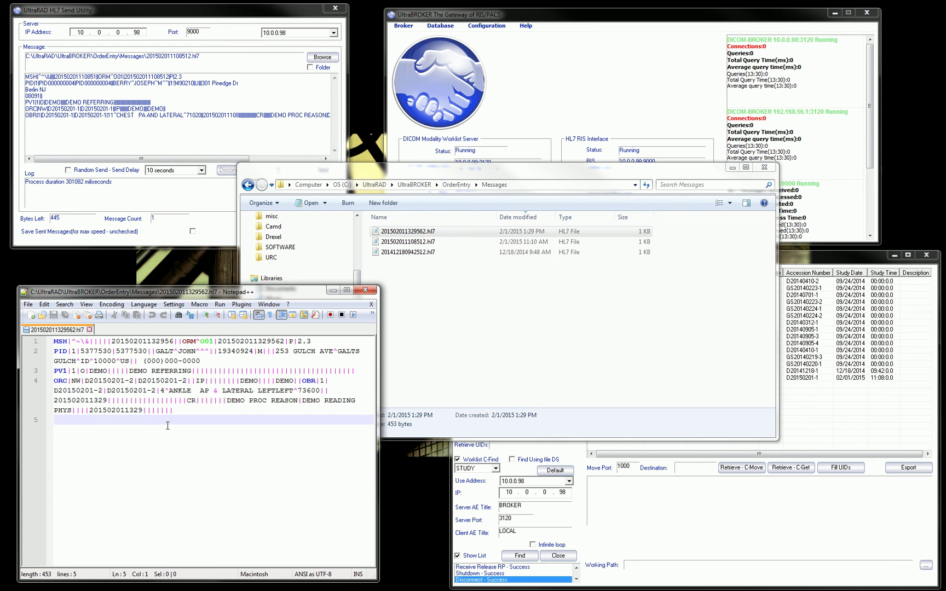
{"action": "left_click", "coordinate": [305, 382]}
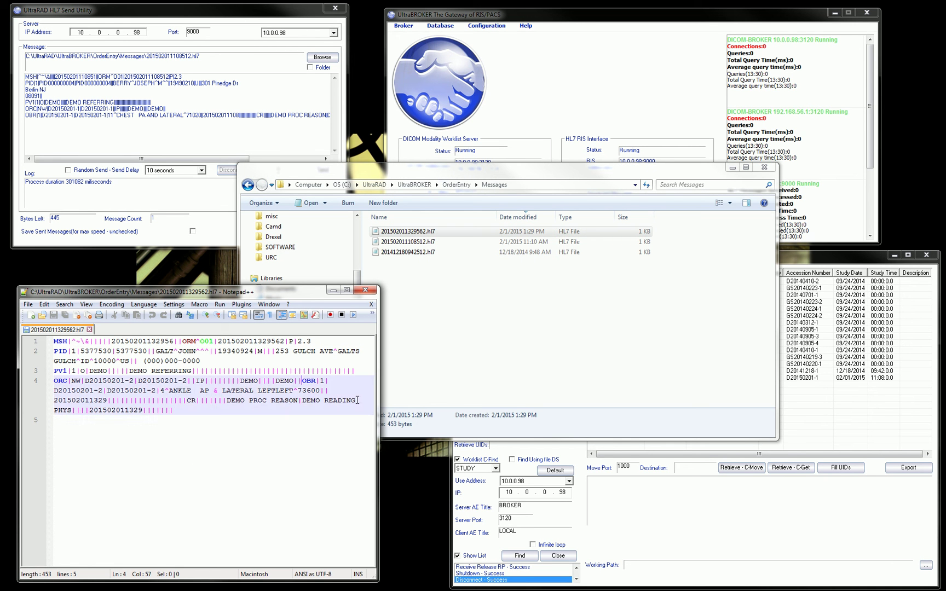
{"action": "key", "text": "Return"}
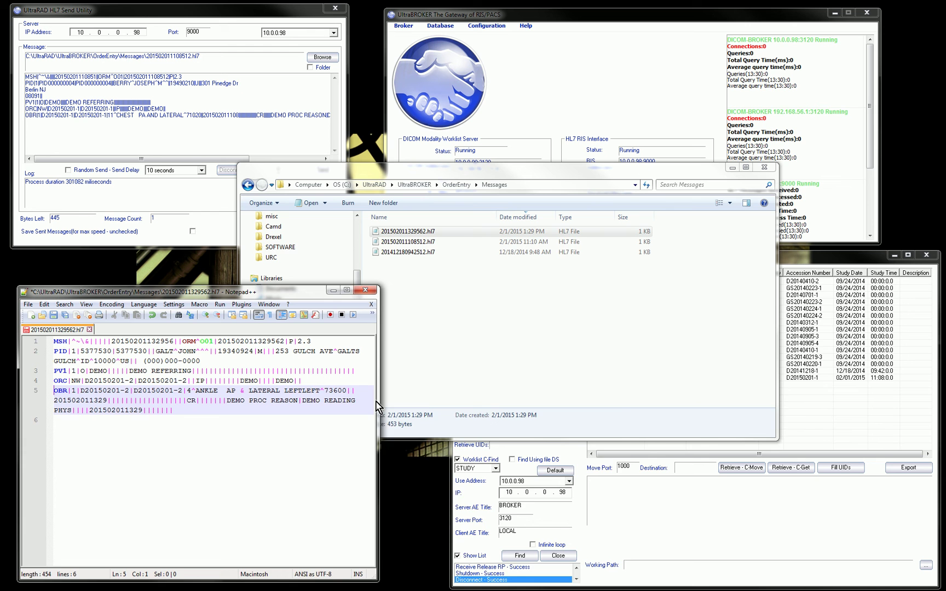
{"action": "left_click_drag", "start_coordinate": [378, 407], "coordinate": [622, 408]}
{"action": "left_click_drag", "start_coordinate": [379, 295], "coordinate": [497, 142]}
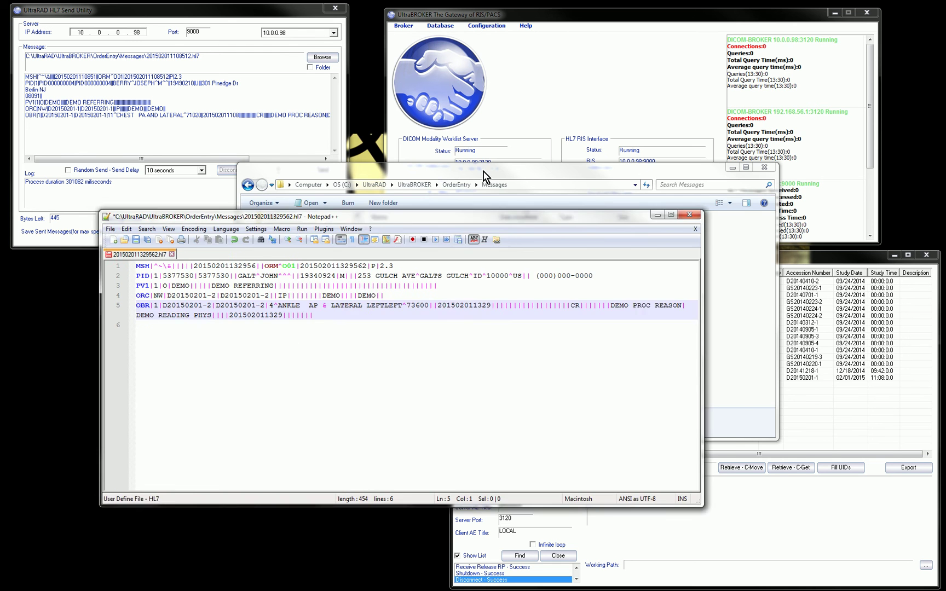
{"action": "left_click", "coordinate": [369, 241]}
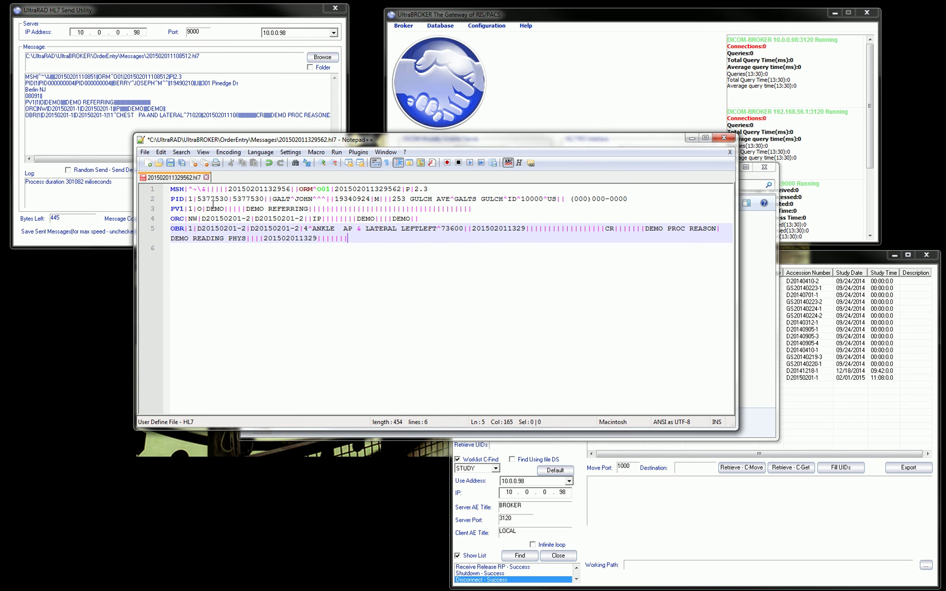
Inspect the PID patient ID, name, birth date and sex fields, then minimize Notepad++.
{"action": "double_click", "coordinate": [198, 201]}
{"action": "left_click_drag", "start_coordinate": [273, 201], "coordinate": [452, 229]}
{"action": "double_click", "coordinate": [342, 198]}
{"action": "double_click", "coordinate": [377, 199]}
{"action": "left_click", "coordinate": [307, 229]}
{"action": "key", "text": "End"}
{"action": "key", "text": "ctrl+a"}
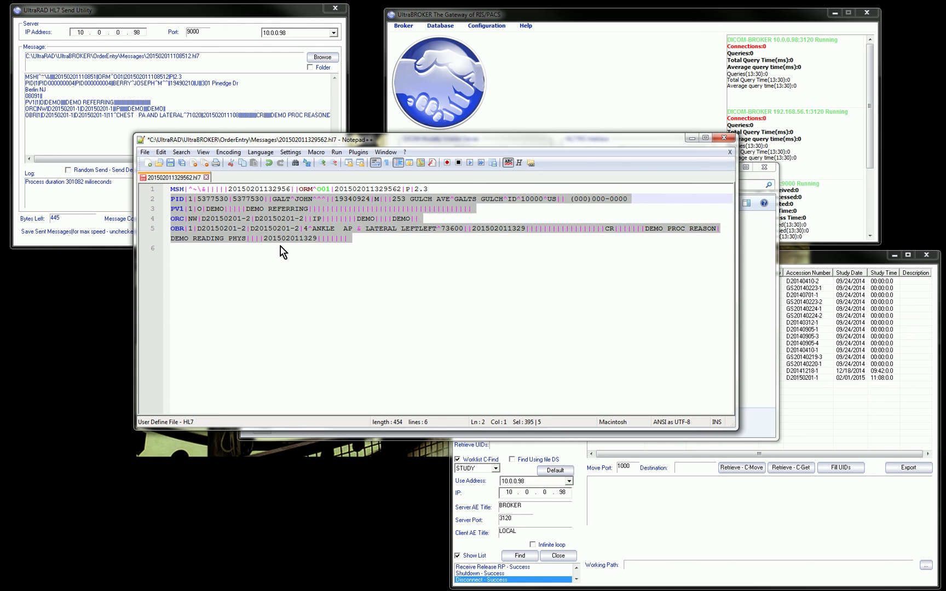
{"action": "left_click", "coordinate": [281, 249]}
{"action": "left_click_drag", "start_coordinate": [441, 144], "coordinate": [321, 283]}
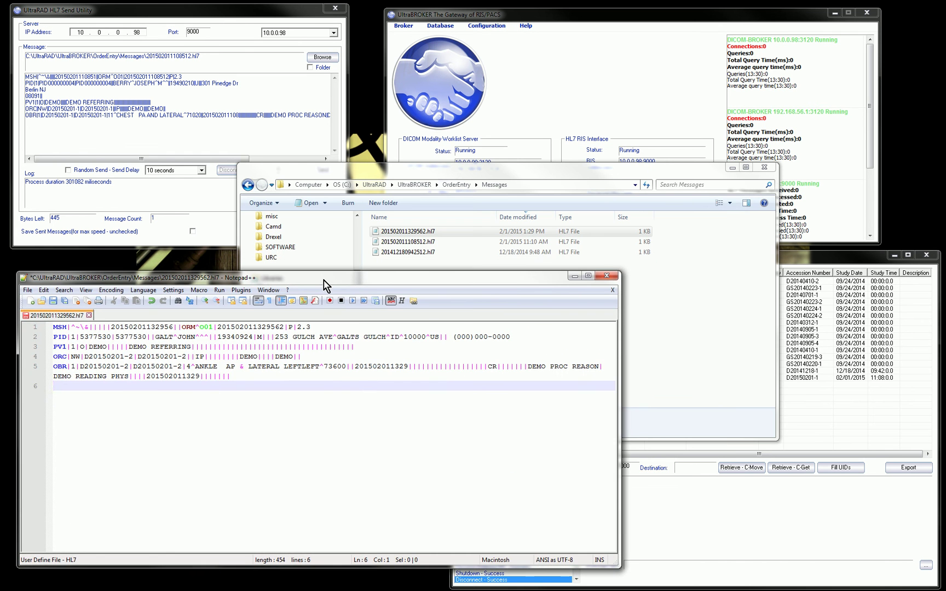
{"action": "left_click", "coordinate": [572, 277]}
{"action": "left_click_drag", "start_coordinate": [514, 173], "coordinate": [333, 331]}
Check the broker's message count and load 201502011329562.hl7 into the HL7 Send Utility.
{"action": "left_click", "coordinate": [592, 217]}
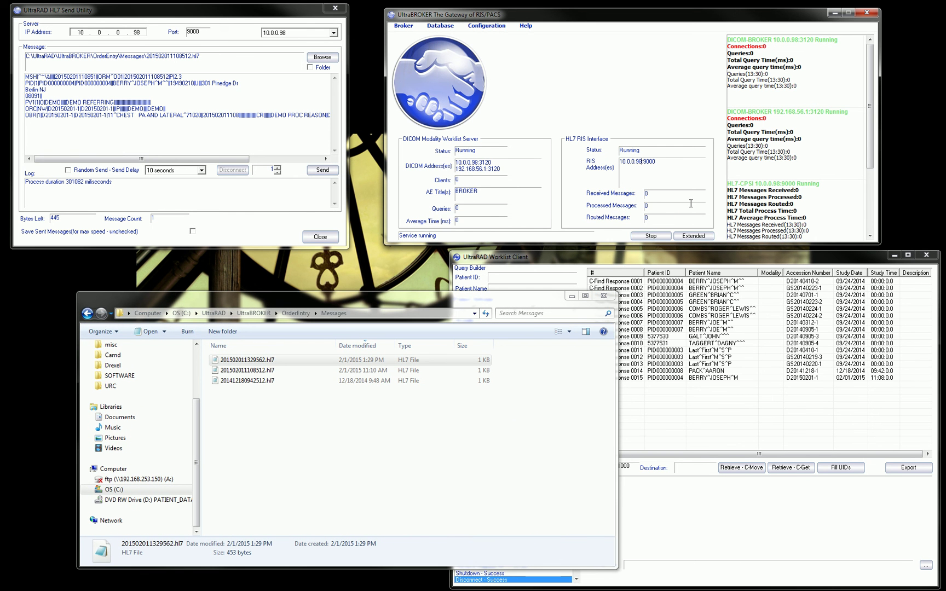
{"action": "left_click", "coordinate": [646, 195]}
{"action": "left_click", "coordinate": [245, 107]}
{"action": "key", "text": "Return"}
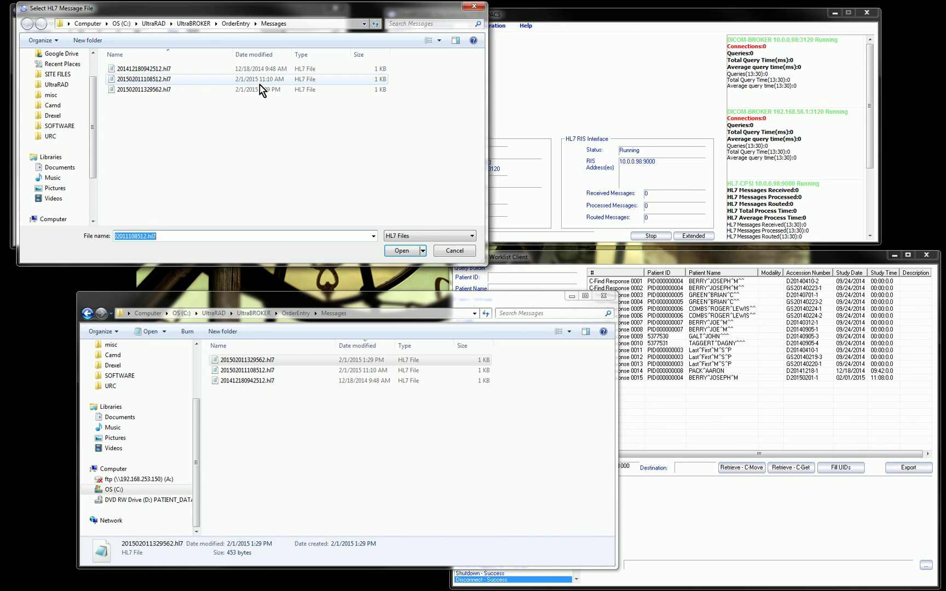
{"action": "left_click", "coordinate": [162, 70]}
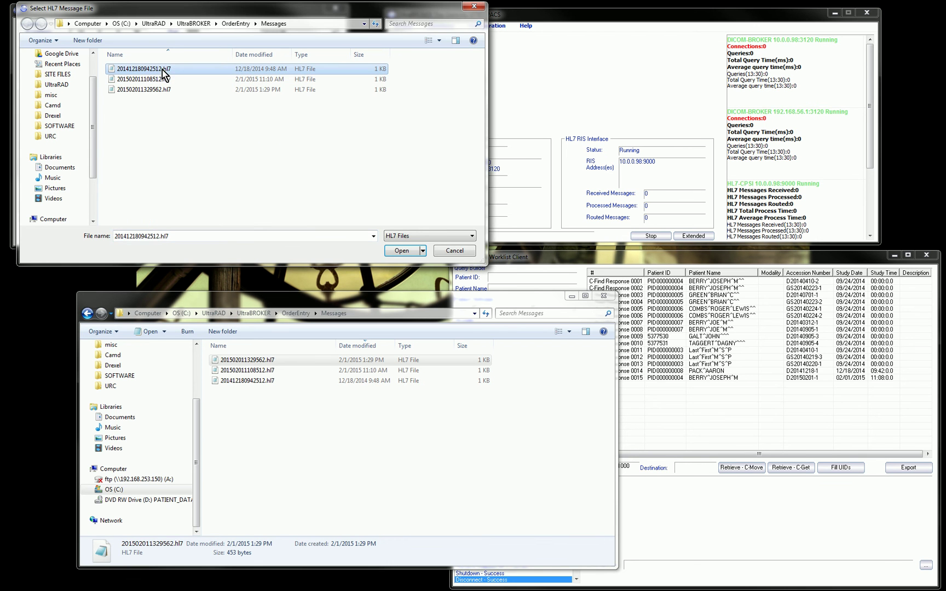
{"action": "left_click", "coordinate": [260, 90]}
{"action": "left_click", "coordinate": [402, 250]}
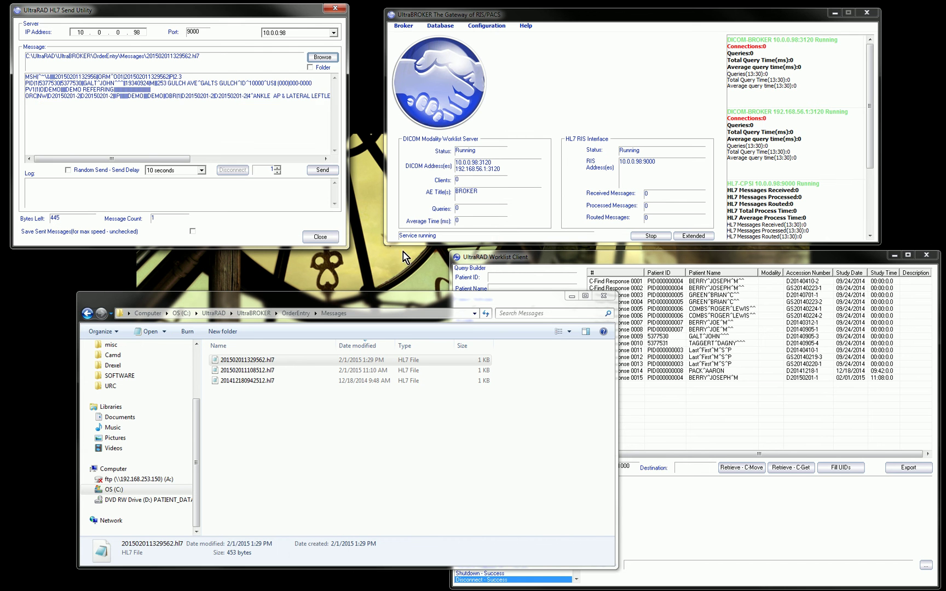
Send the message to the broker and confirm 1 HL7 message received.
{"action": "left_click", "coordinate": [232, 136]}
{"action": "left_click", "coordinate": [323, 171]}
{"action": "left_click", "coordinate": [668, 194]}
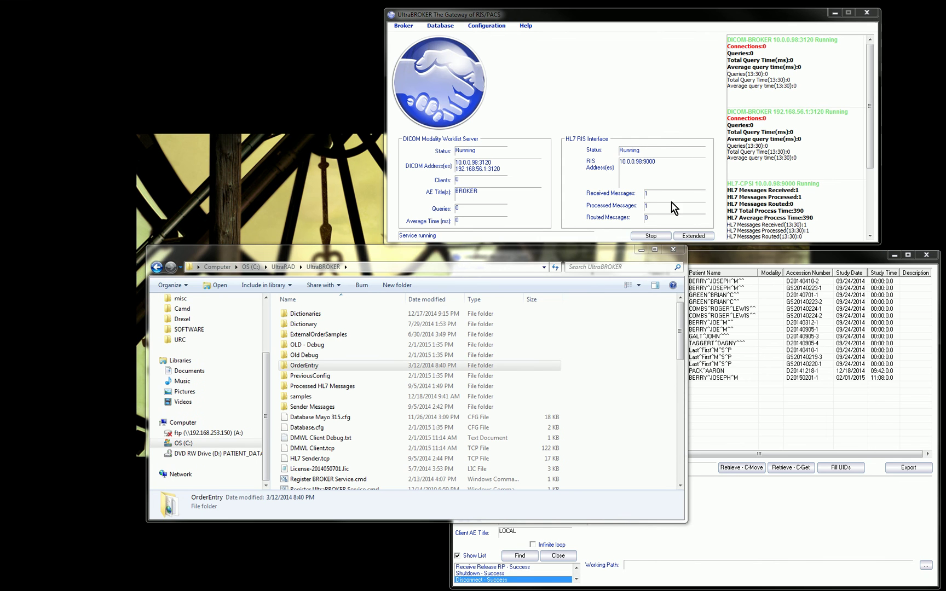
{"action": "left_click_drag", "start_coordinate": [656, 192], "coordinate": [641, 206]}
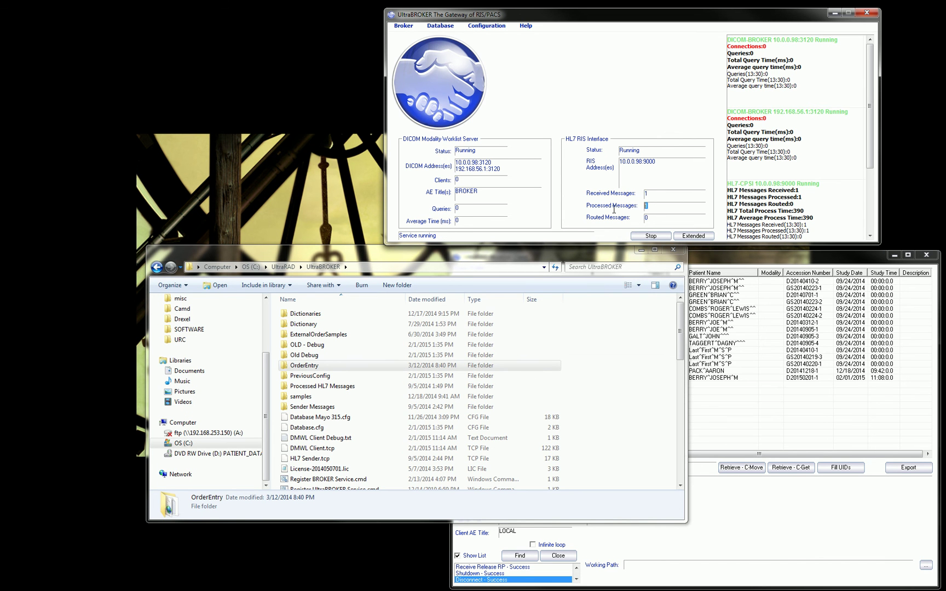
{"action": "left_click", "coordinate": [440, 27]}
{"action": "left_click", "coordinate": [452, 57]}
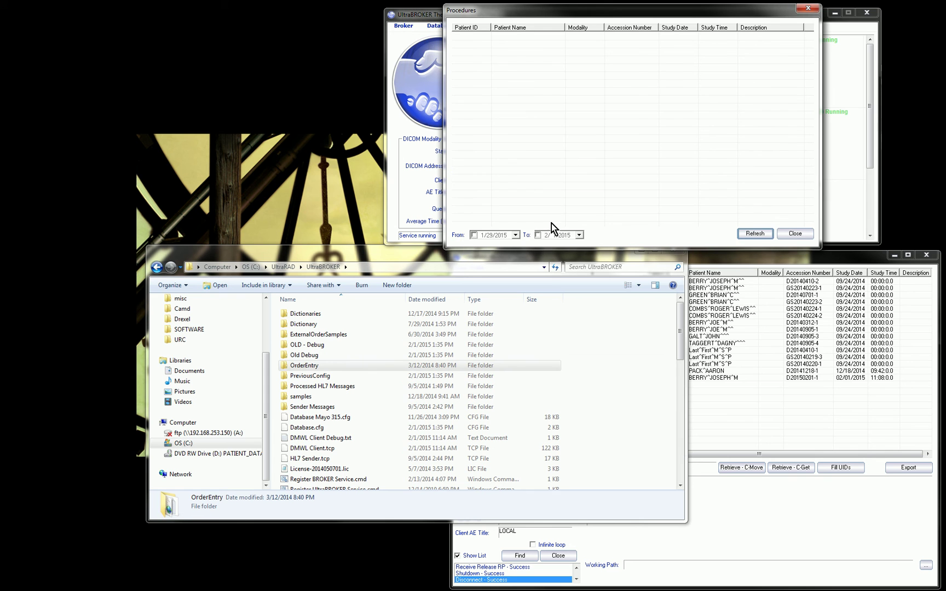
{"action": "left_click", "coordinate": [755, 234]}
{"action": "left_click", "coordinate": [532, 37]}
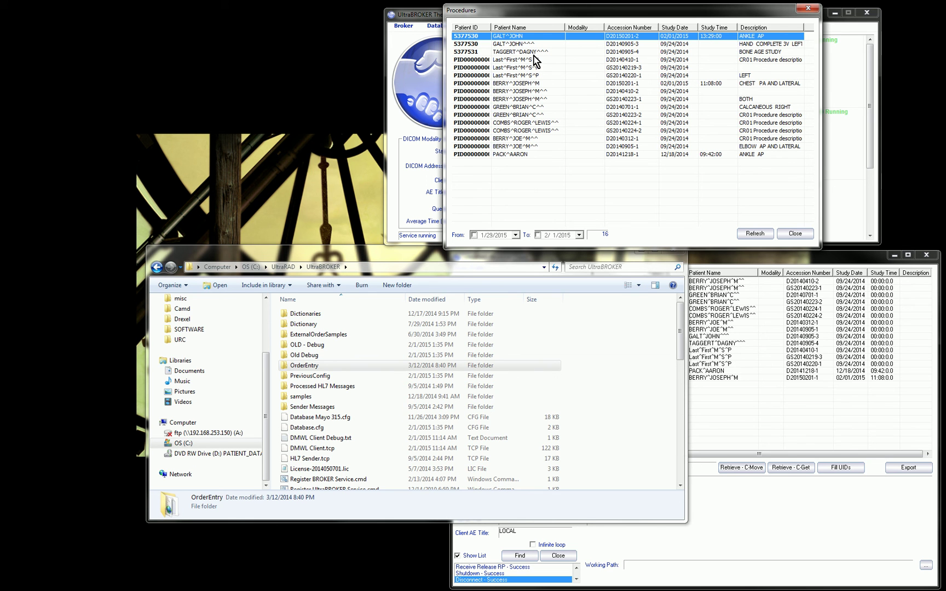
{"action": "left_click", "coordinate": [513, 52]}
{"action": "left_click", "coordinate": [514, 36]}
{"action": "left_click", "coordinate": [796, 234]}
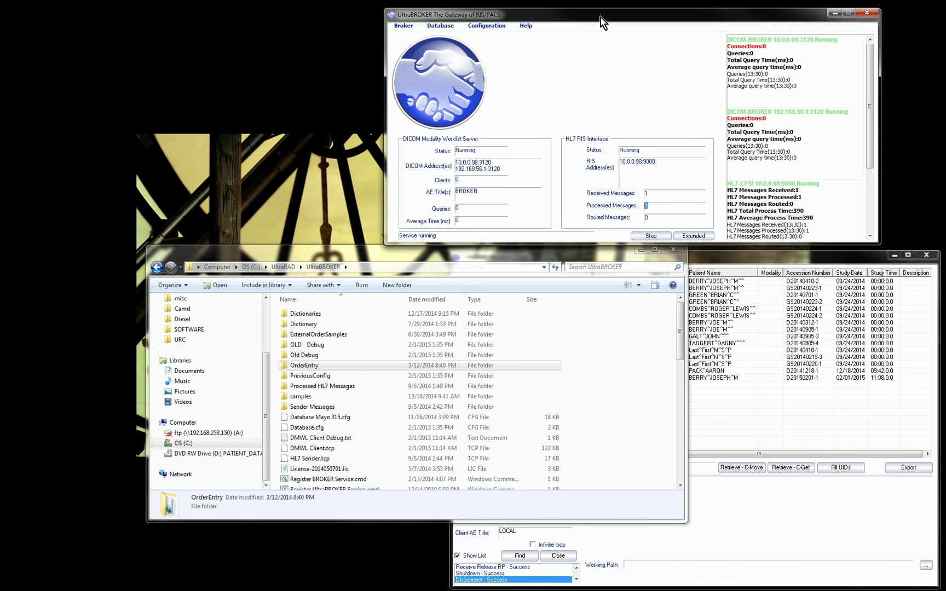
Bring the Worklist Client forward with Worklist C-Find checked and note the broker's query count.
{"action": "left_click", "coordinate": [644, 251]}
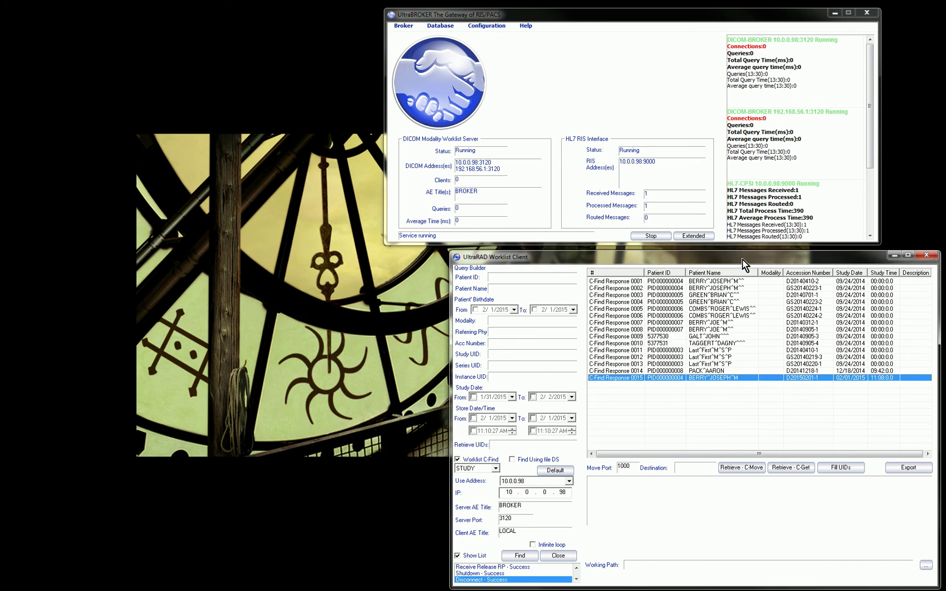
{"action": "left_click_drag", "start_coordinate": [743, 262], "coordinate": [449, 164]}
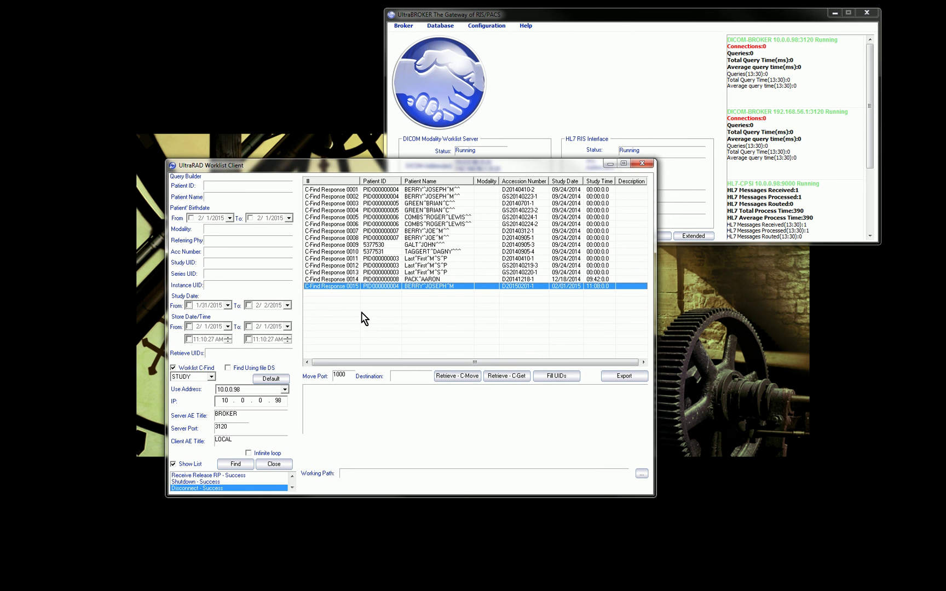
{"action": "left_click", "coordinate": [228, 403]}
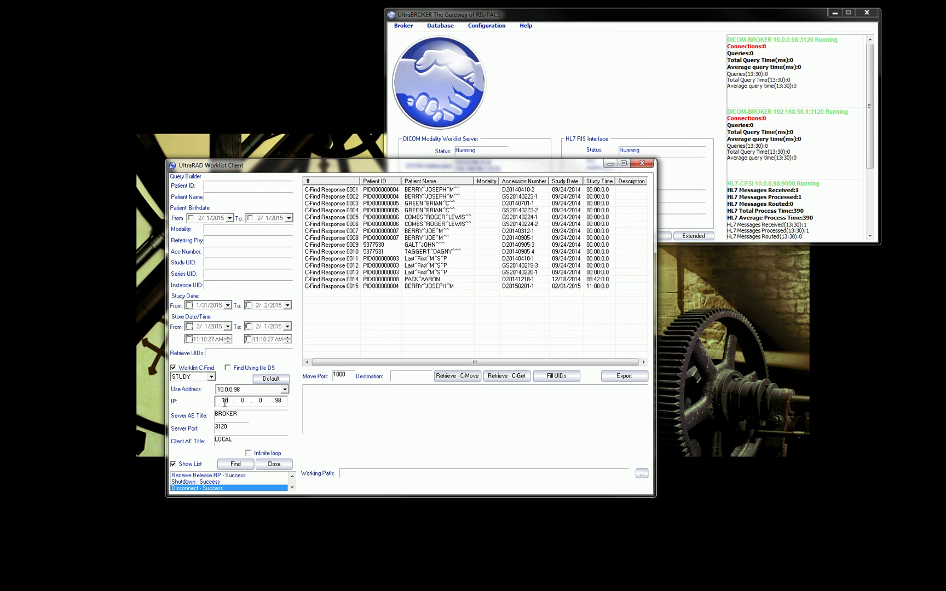
{"action": "left_click", "coordinate": [185, 370]}
{"action": "left_click", "coordinate": [184, 370]}
{"action": "left_click_drag", "start_coordinate": [526, 165], "coordinate": [666, 248]}
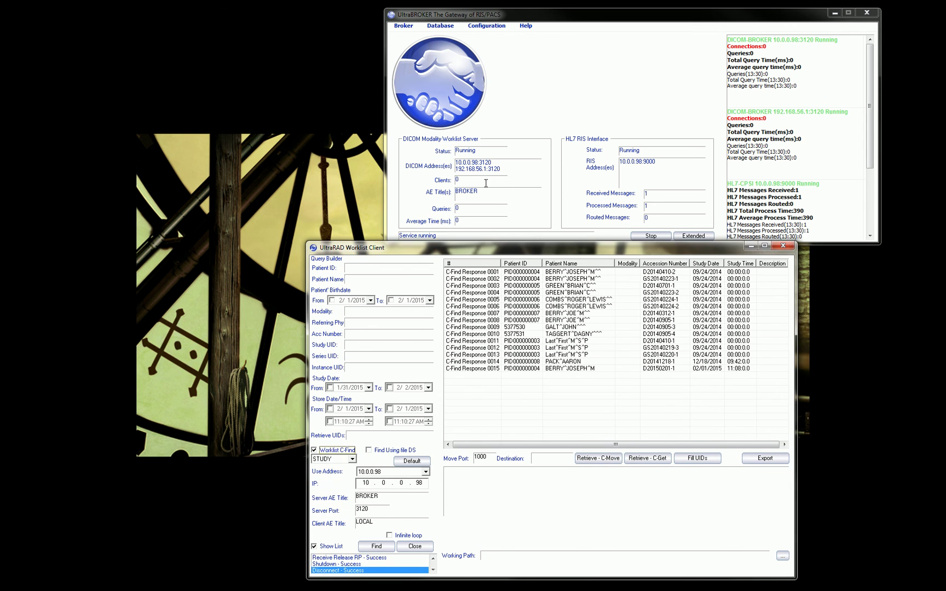
{"action": "double_click", "coordinate": [467, 211]}
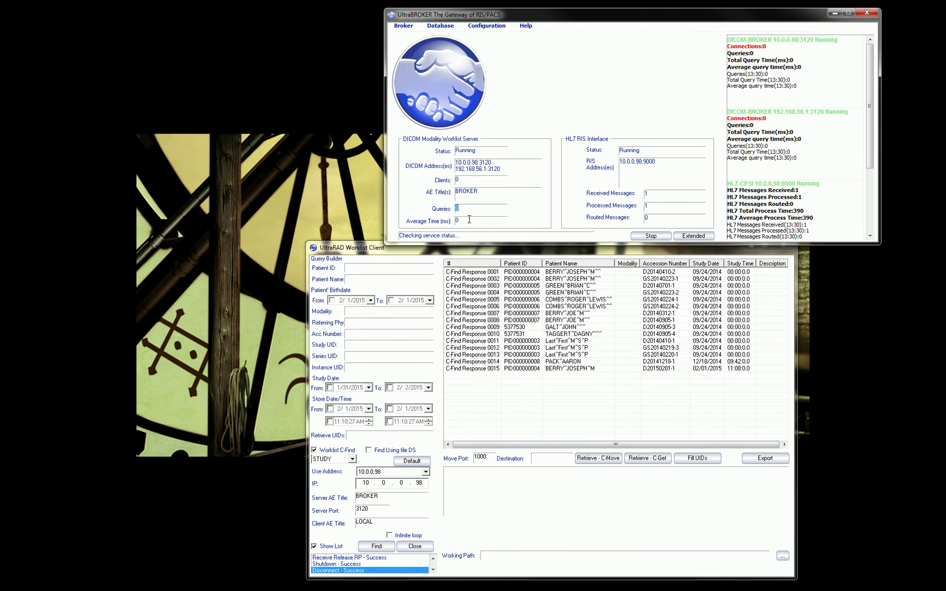
{"action": "left_click", "coordinate": [485, 249]}
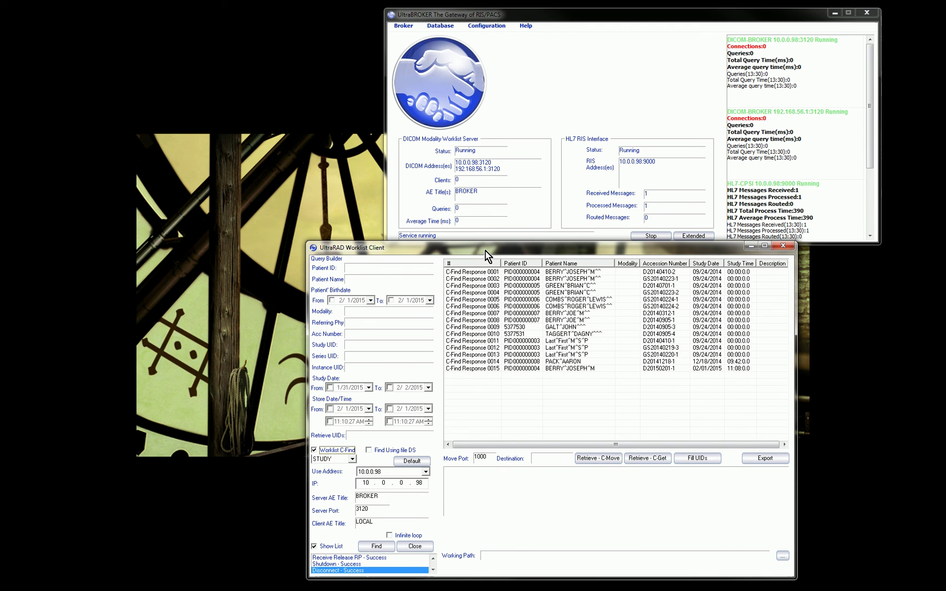
Run Find and select the new C-Find Response 0016.
{"action": "left_click", "coordinate": [376, 547]}
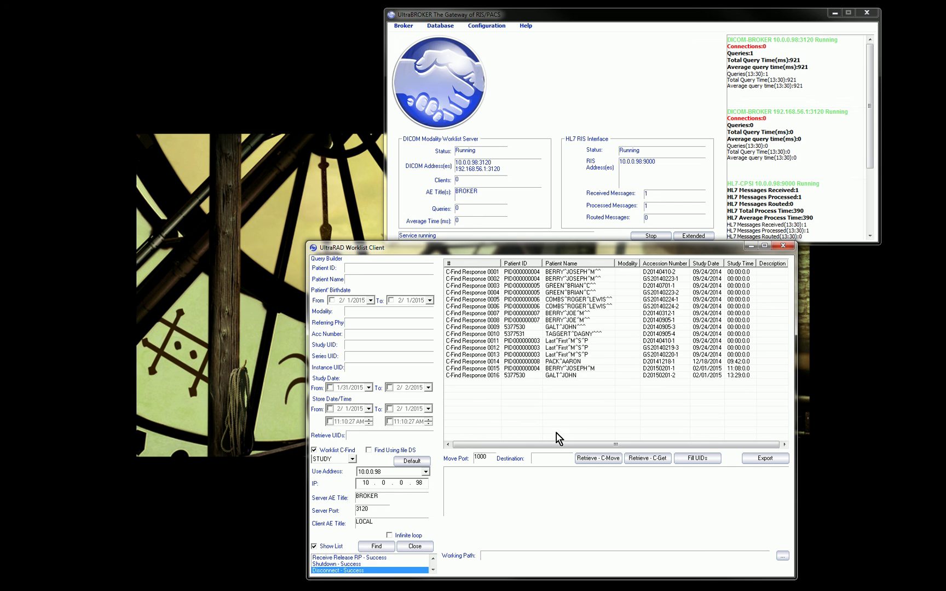
{"action": "double_click", "coordinate": [469, 209]}
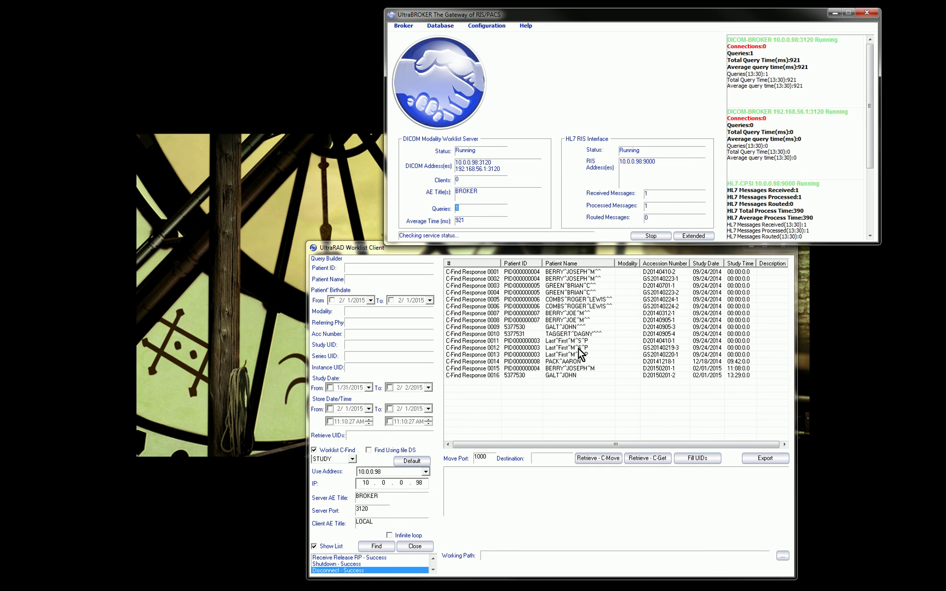
{"action": "left_click", "coordinate": [562, 375]}
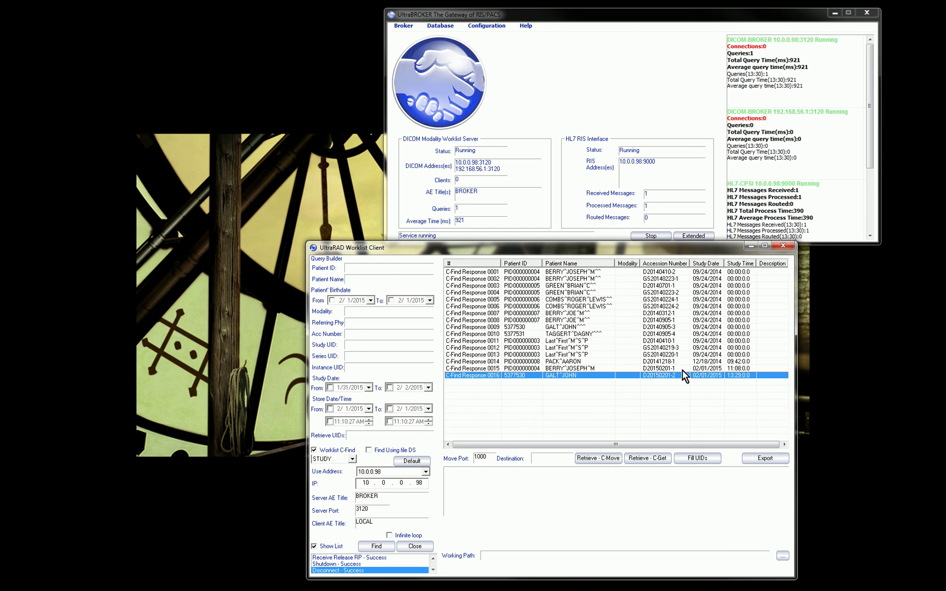
Uncheck Show List, expand C-Find Response 0016 to view its DICOM tags, then collapse it.
{"action": "left_click", "coordinate": [322, 547]}
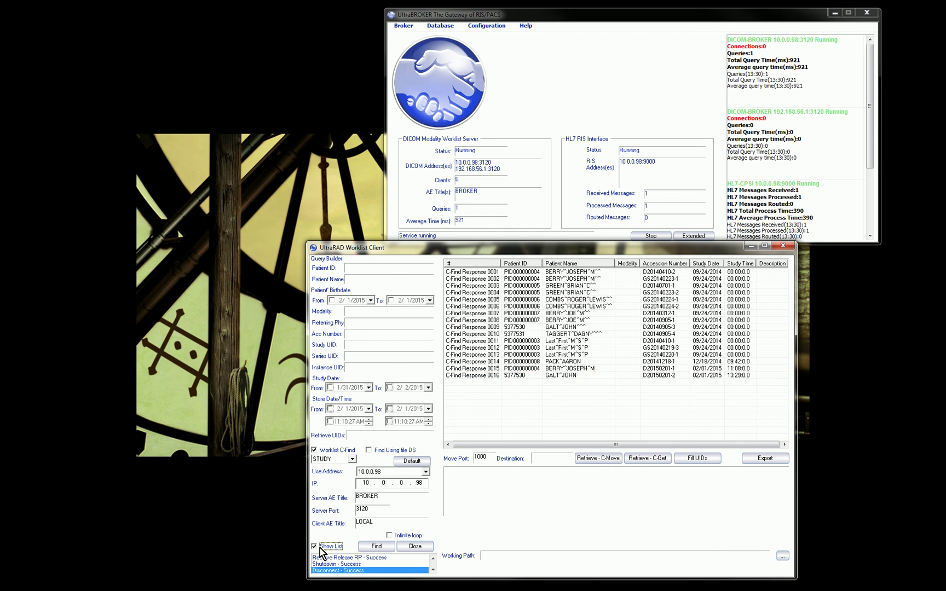
{"action": "double_click", "coordinate": [452, 383]}
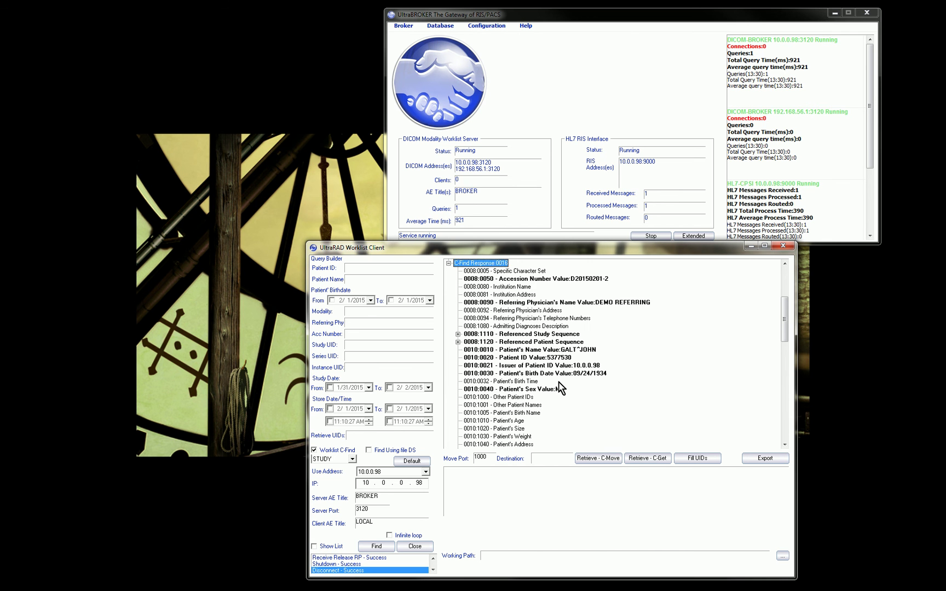
{"action": "scroll", "coordinate": [560, 385], "scroll_direction": "down", "scroll_amount": 6}
{"action": "scroll", "coordinate": [559, 384], "scroll_direction": "down", "scroll_amount": 5}
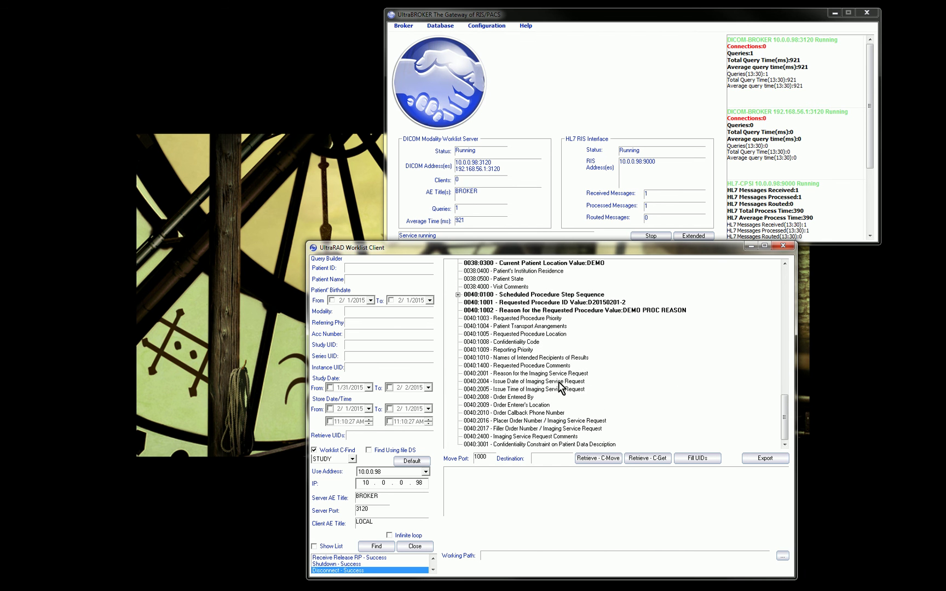
{"action": "scroll", "coordinate": [559, 385], "scroll_direction": "up", "scroll_amount": 10}
{"action": "scroll", "coordinate": [559, 385], "scroll_direction": "up", "scroll_amount": 5}
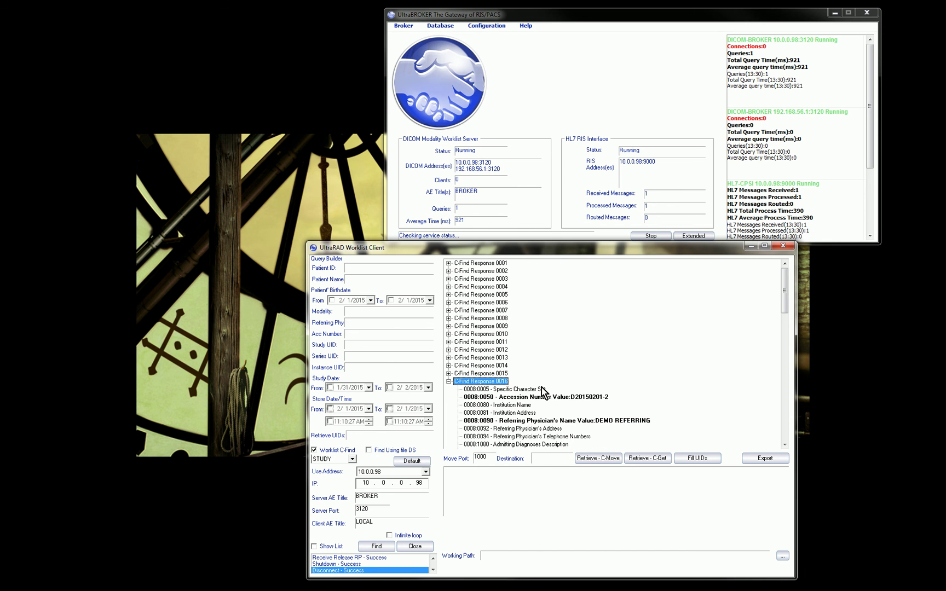
{"action": "scroll", "coordinate": [538, 391], "scroll_direction": "down", "scroll_amount": 1}
{"action": "left_click", "coordinate": [449, 335]}
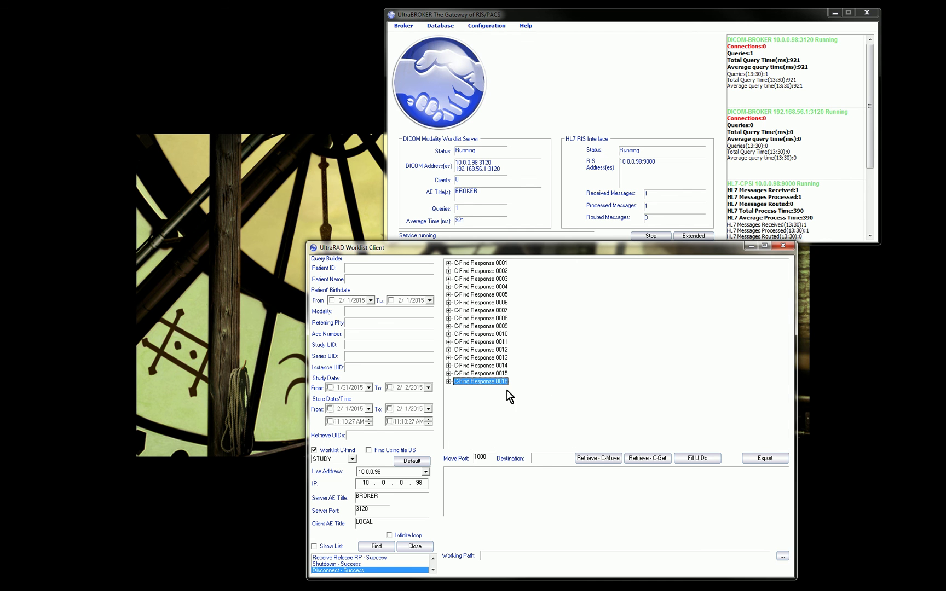
{"action": "left_click_drag", "start_coordinate": [586, 252], "coordinate": [691, 263]}
{"action": "left_click_drag", "start_coordinate": [621, 20], "coordinate": [430, 130]}
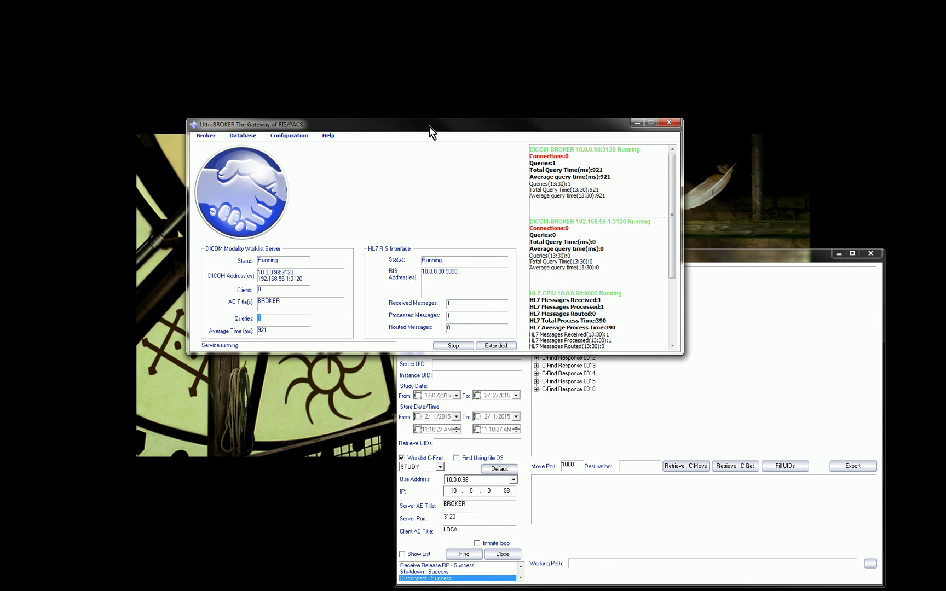
{"action": "left_click_drag", "start_coordinate": [429, 130], "coordinate": [485, 149]}
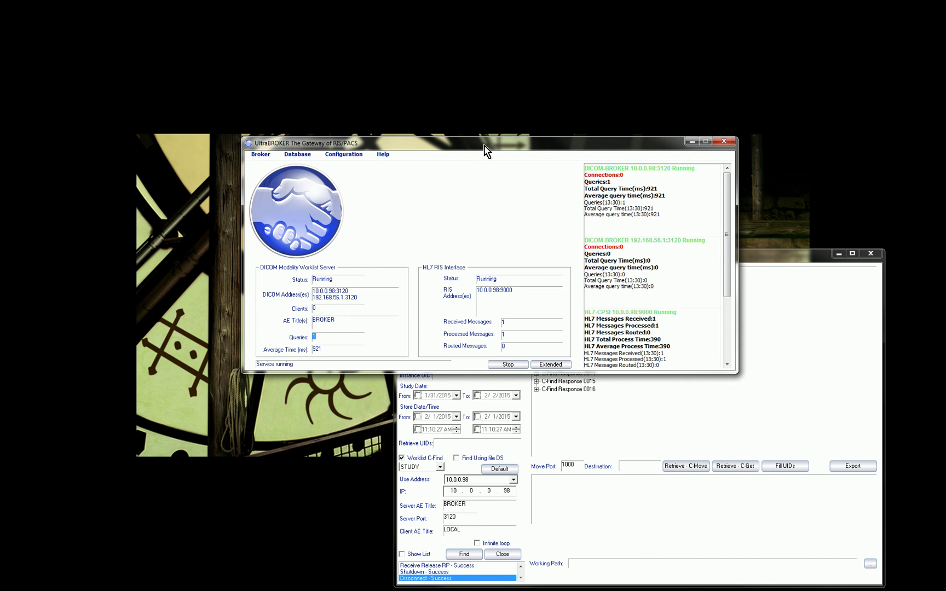